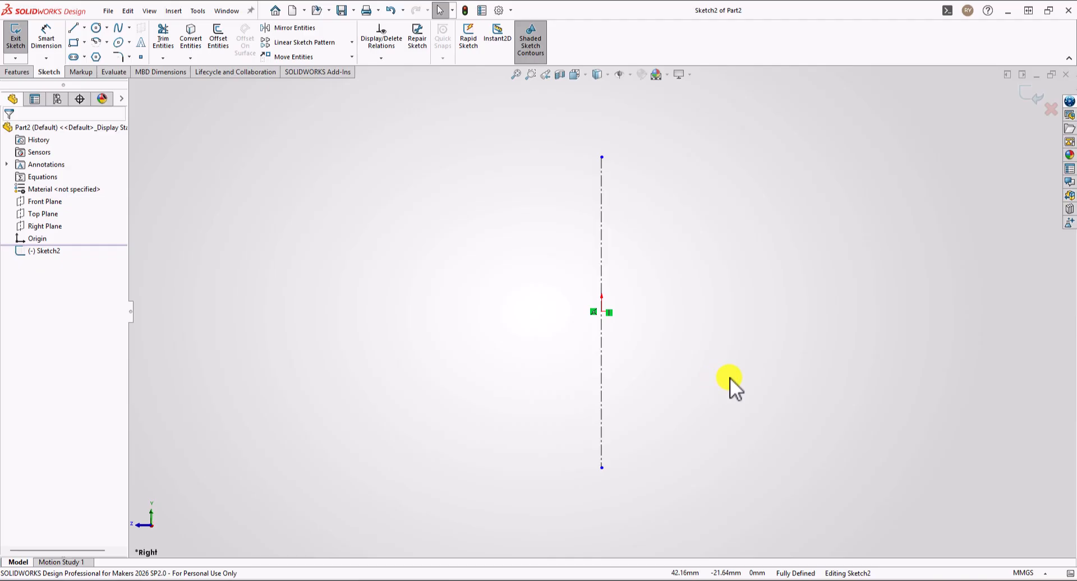
Sketch half the profile from the origin: about 68 mm across, 32 mm down, a short step inward, a 45° diagonal outward, and back to the centerline.
click(74, 28)
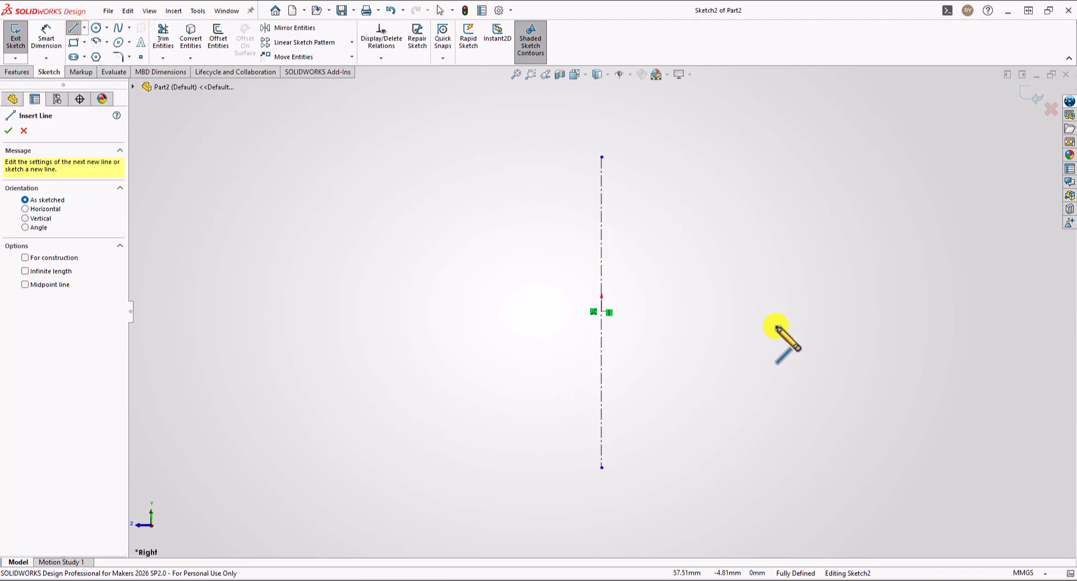
click(601, 311)
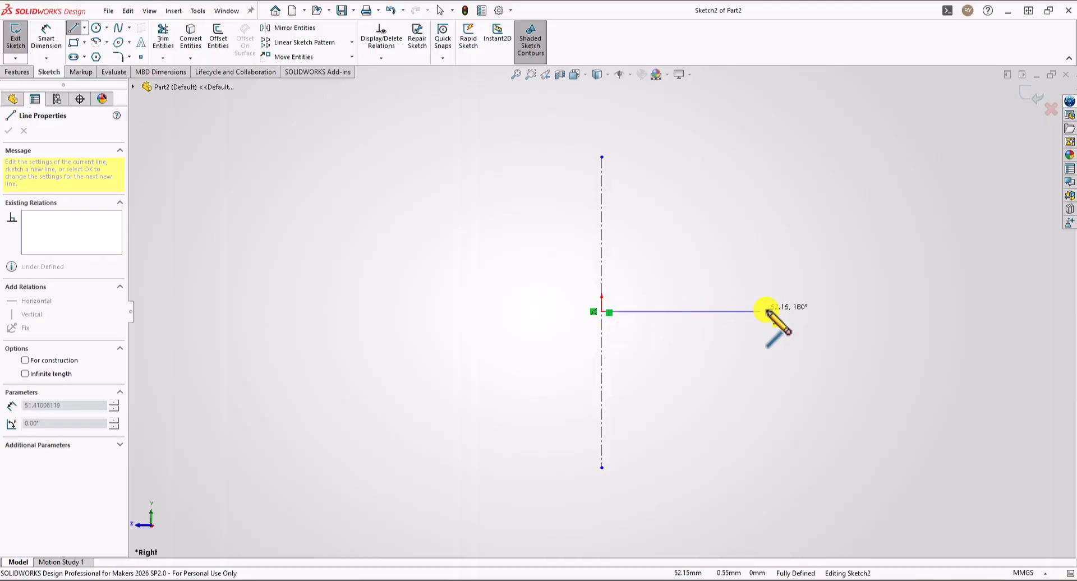
click(806, 312)
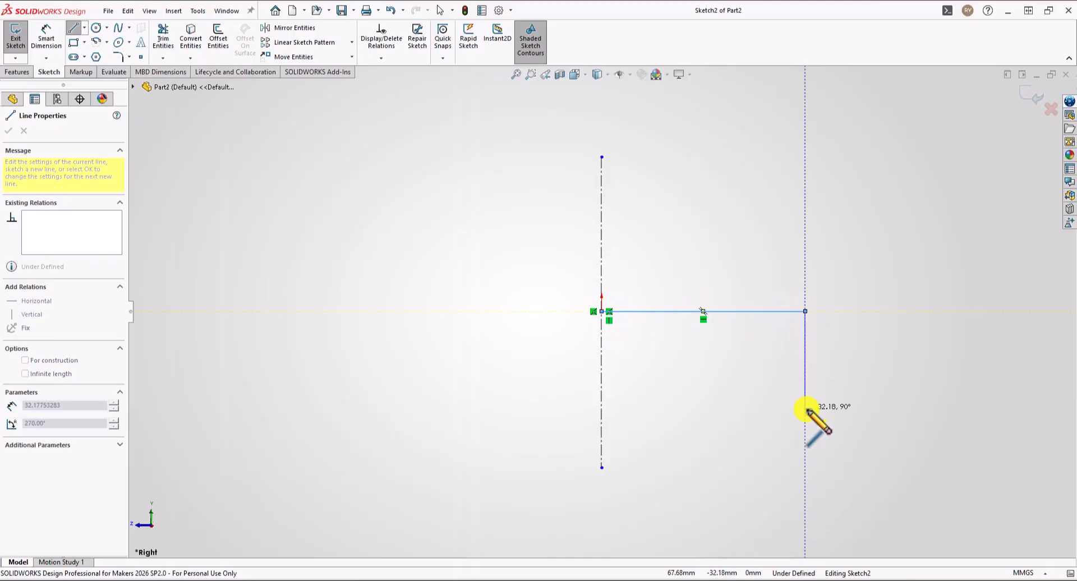
click(805, 408)
click(760, 408)
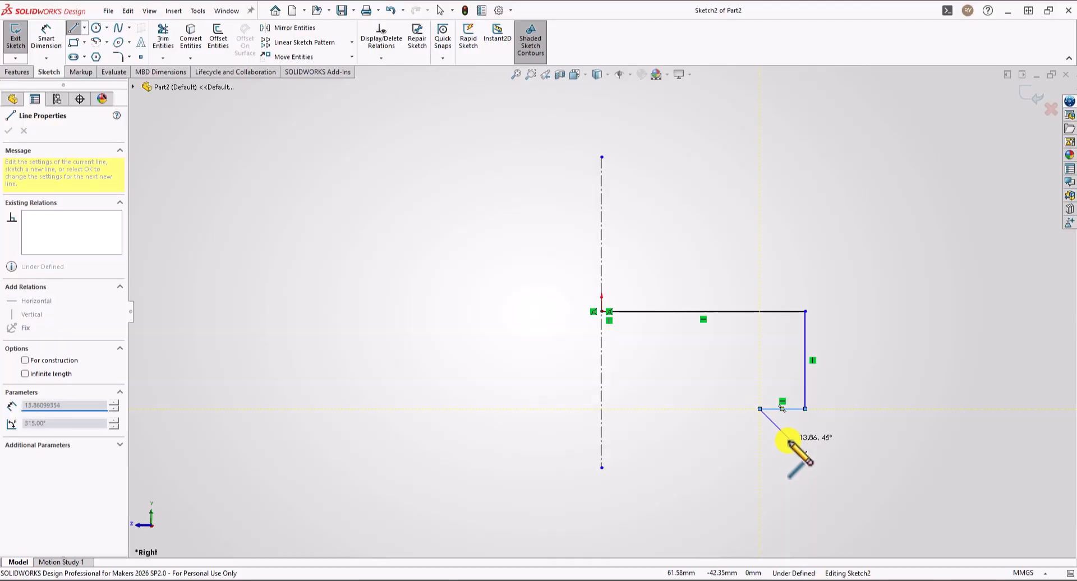
click(785, 435)
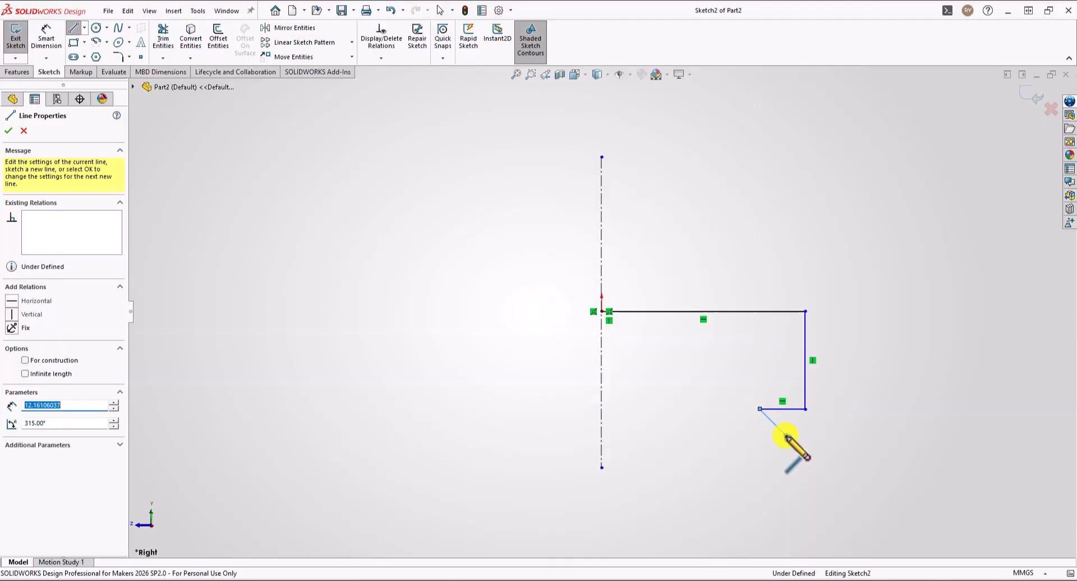
click(601, 435)
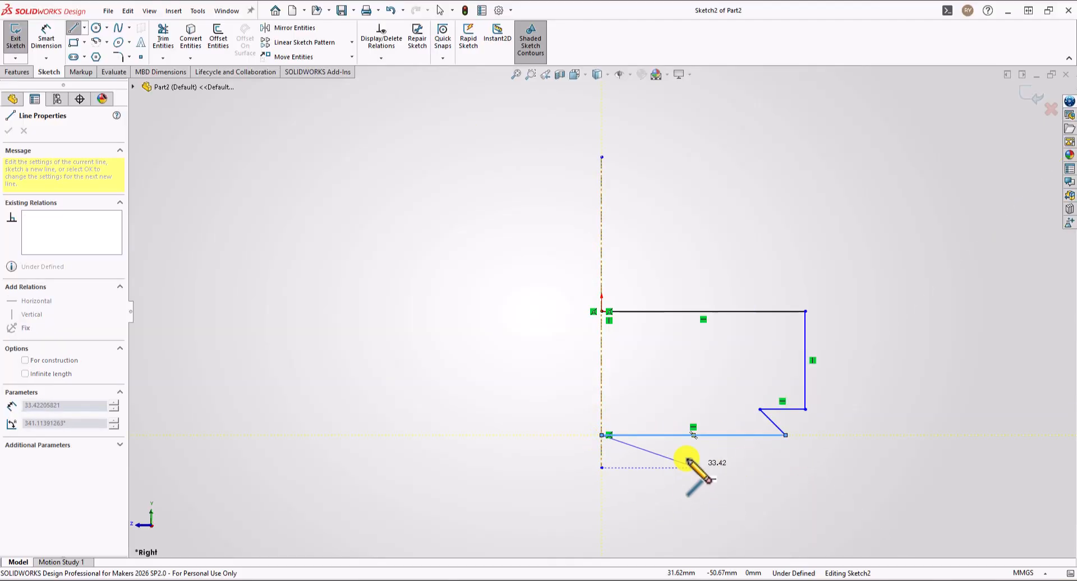
key(Escape)
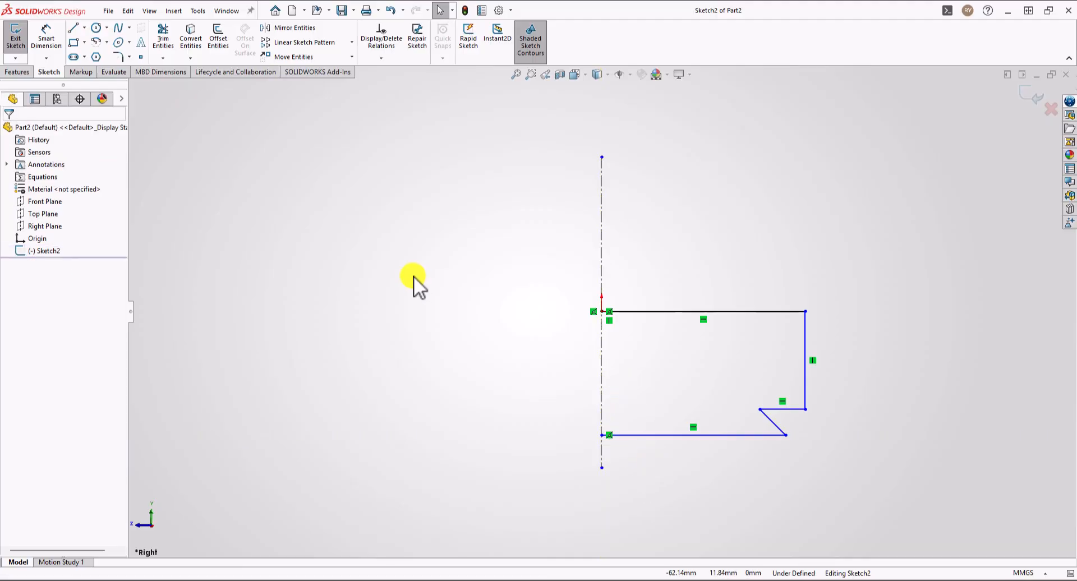
Dimension the lower outer corner of the profile symmetrically about the centerline as a doubled distance of 200 mm.
click(46, 38)
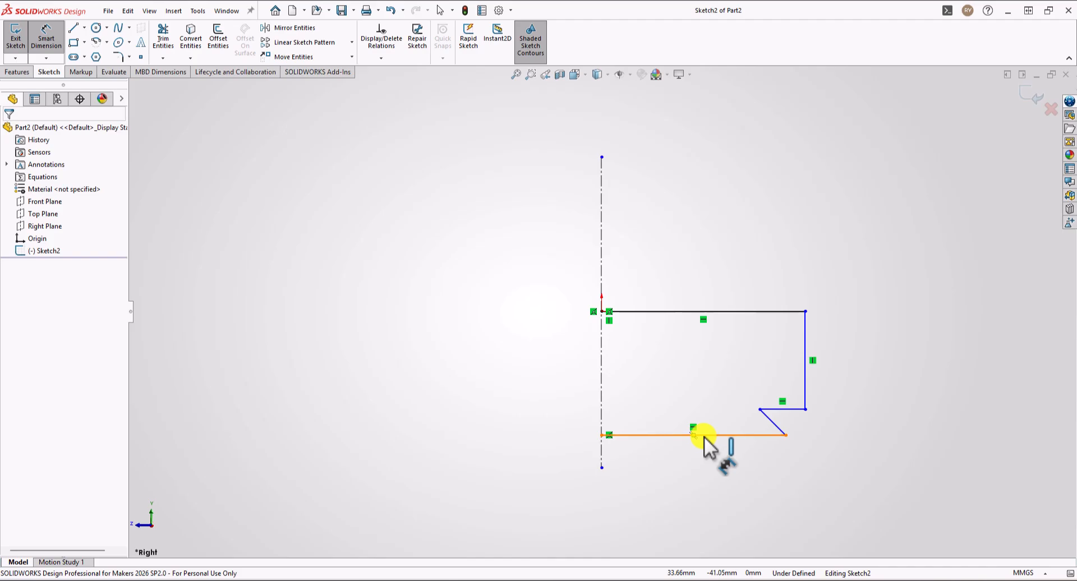
click(785, 434)
click(601, 367)
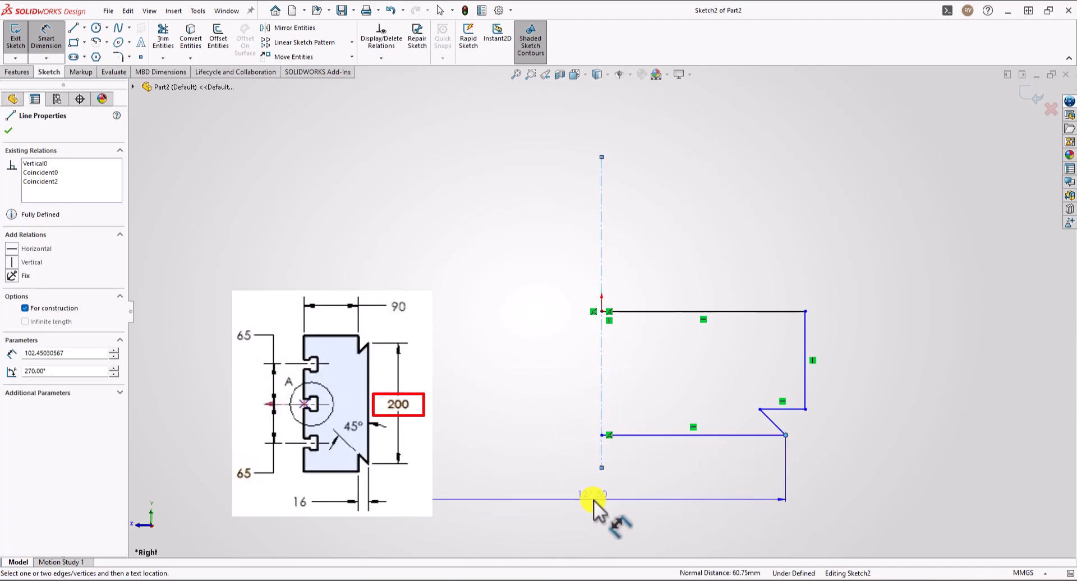
click(594, 500)
text(200)
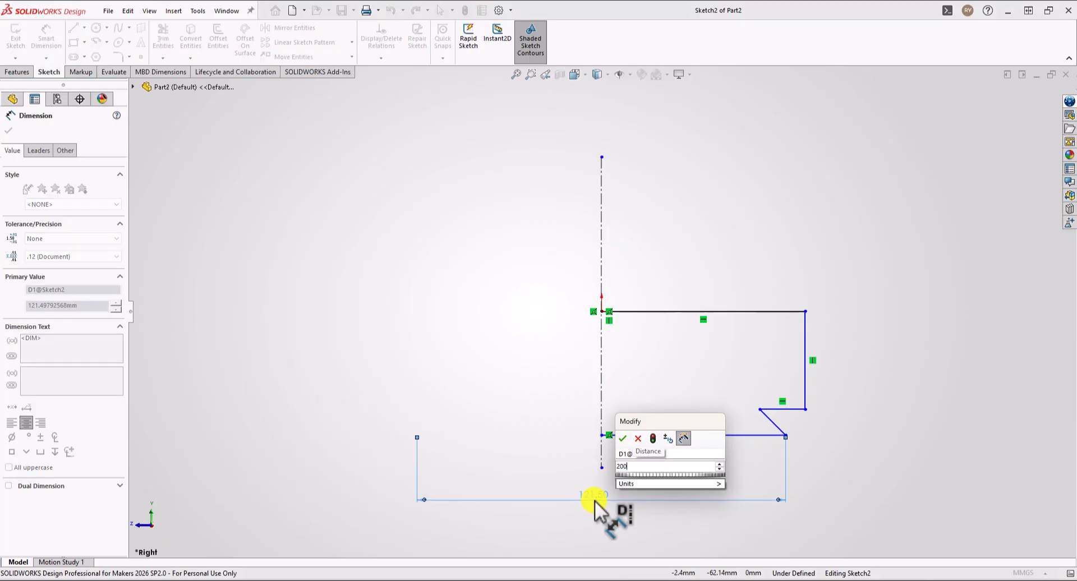
key(Return)
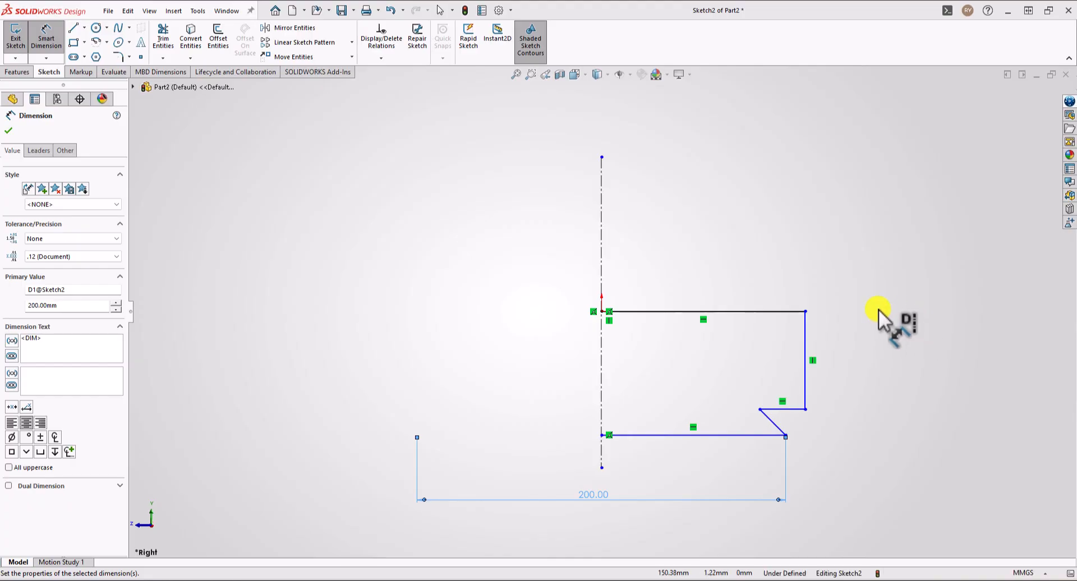
Dimension the upper outer corner about the centerline as a doubled distance of 225 mm.
click(805, 310)
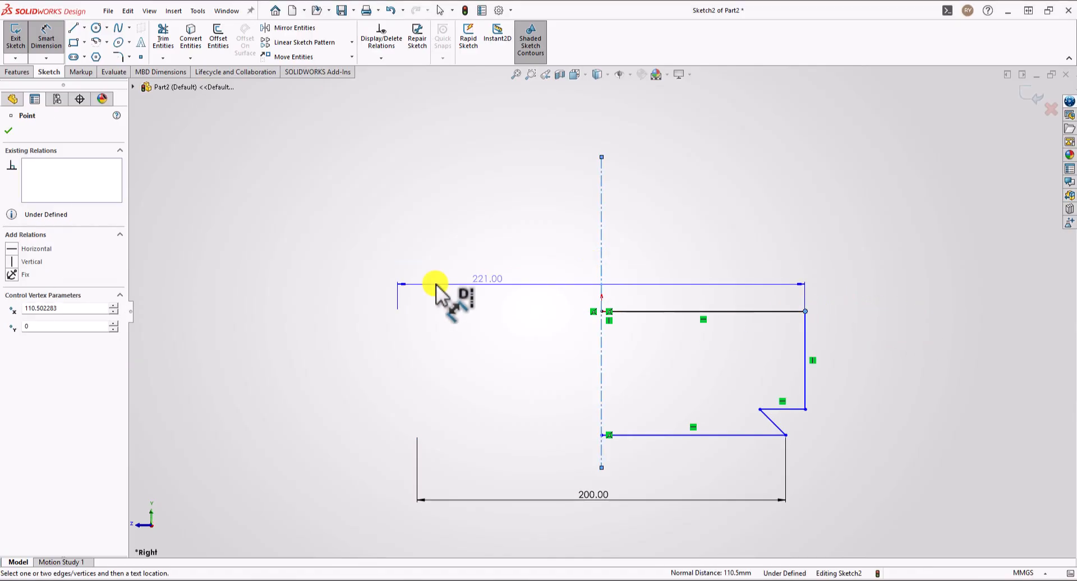
click(383, 241)
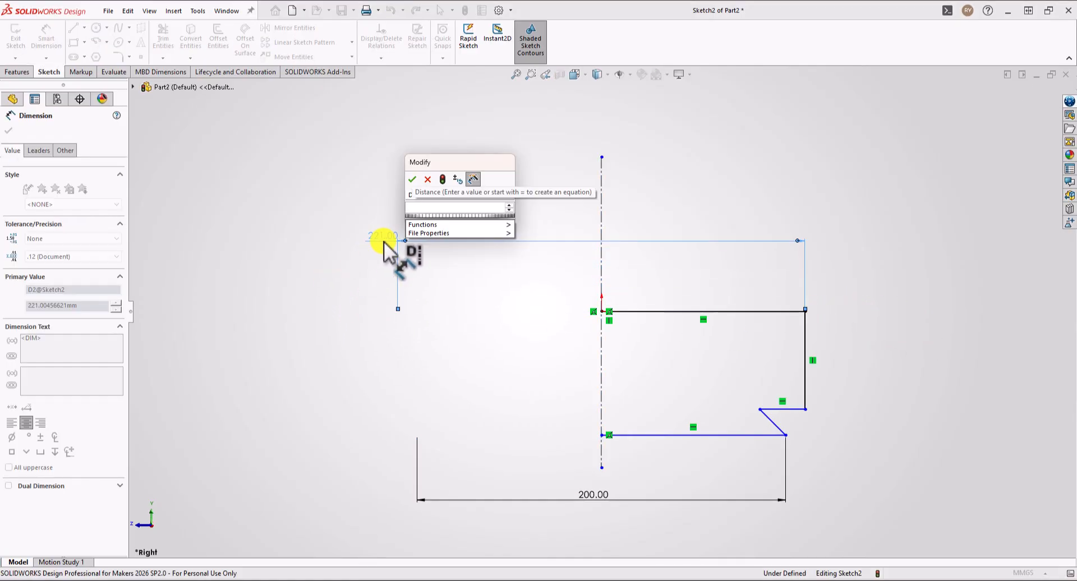
text(225)
key(Return)
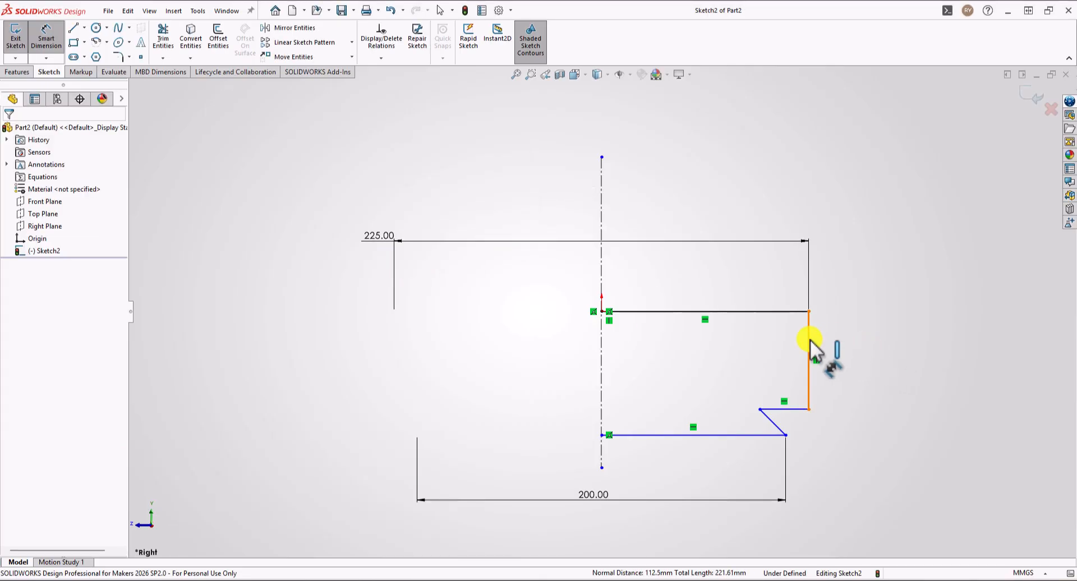
Set the length of the profile's outer vertical line to 90 mm.
click(810, 339)
click(876, 352)
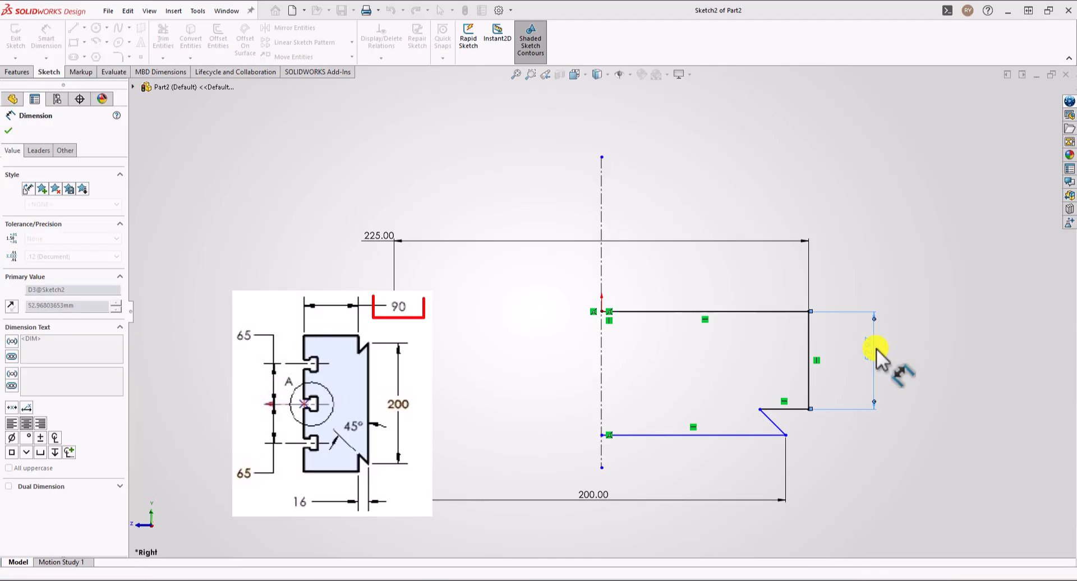
text(90.00mm)
key(Return)
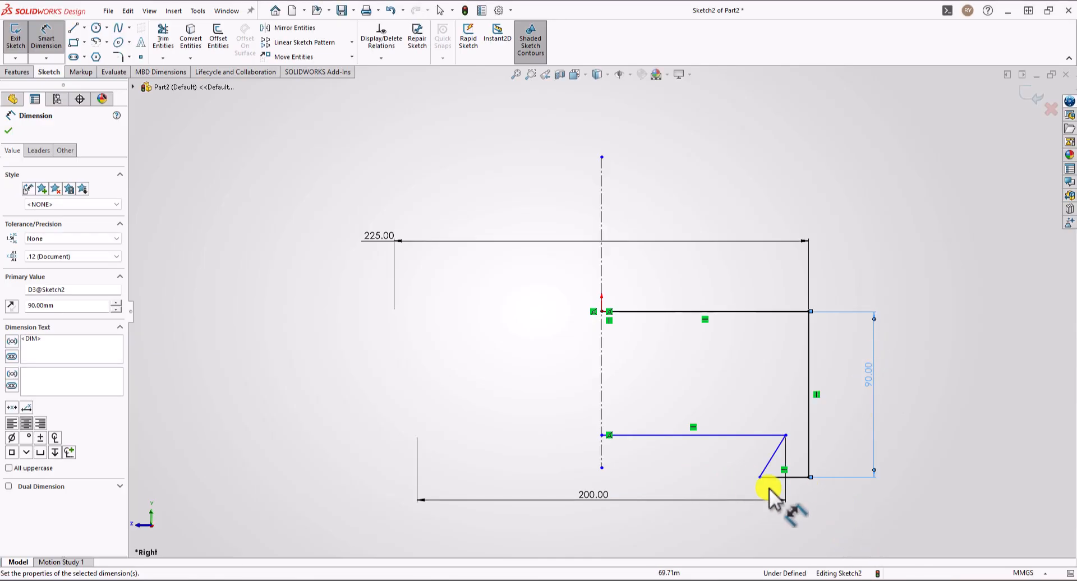
Move the bottom line's outer corner down below the short horizontal ledge so the diagonal slopes outward and downward.
scroll(792, 475, up, 2)
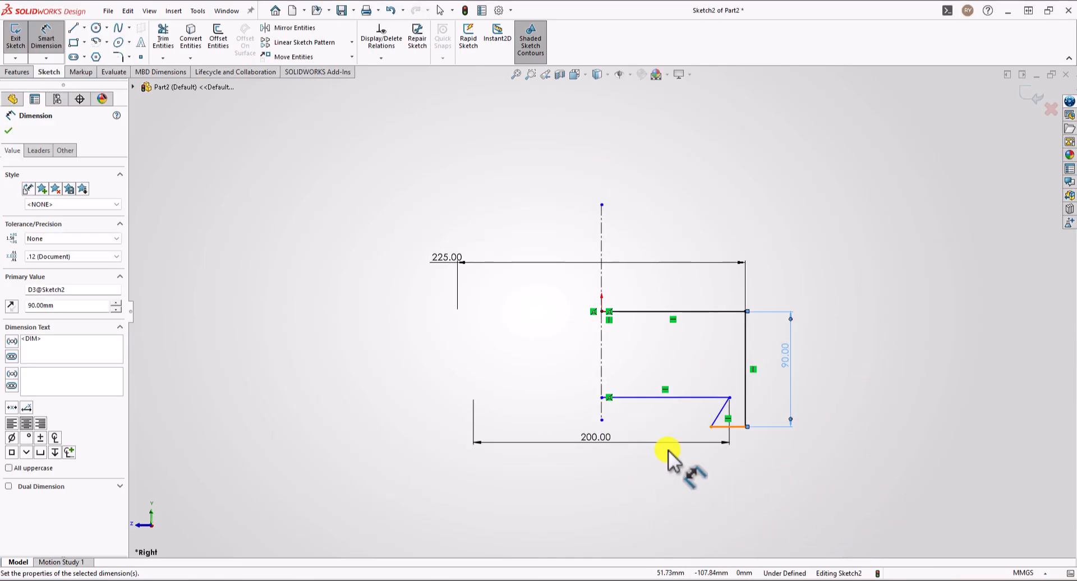
scroll(668, 449, down, 3)
key(Escape)
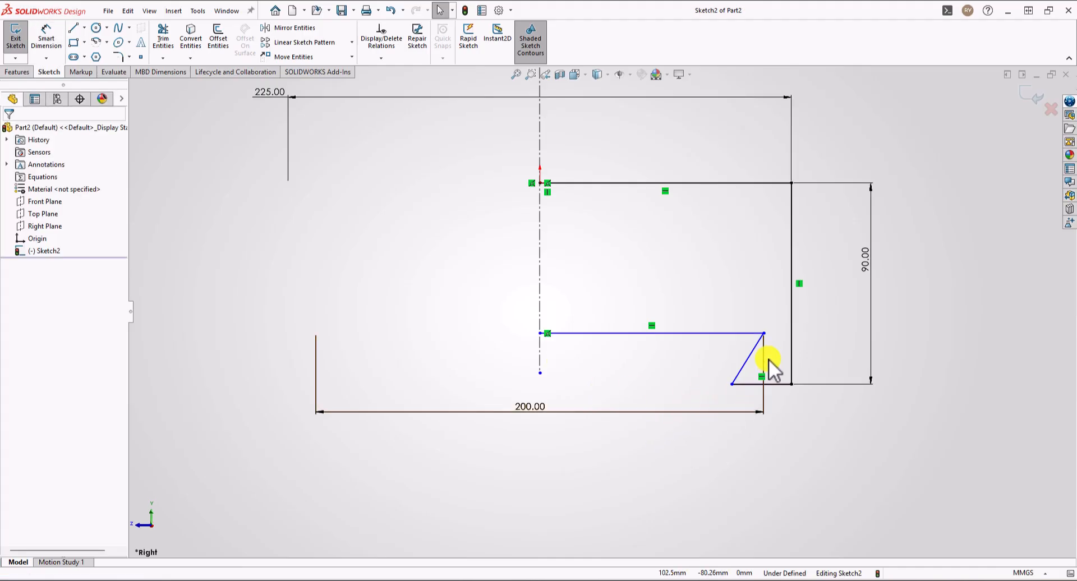
mouse_move(764, 334)
mouse_down()
mouse_move(743, 377)
mouse_move(757, 439)
mouse_move(763, 432)
mouse_up()
click(931, 429)
Dimension the vertical distance between the short ledge and the bottom line as 16 mm.
click(44, 37)
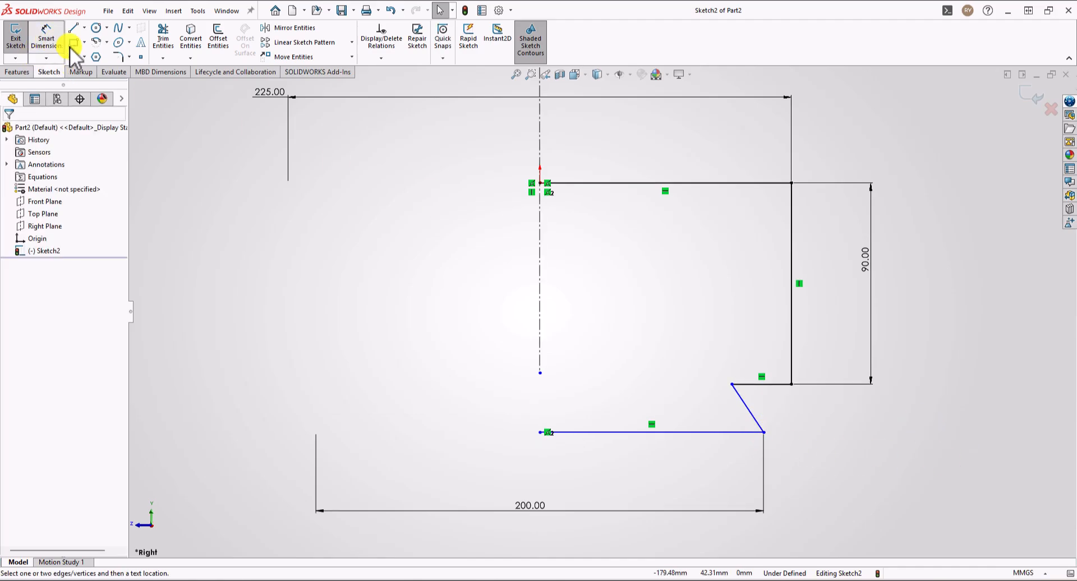
click(774, 384)
click(722, 432)
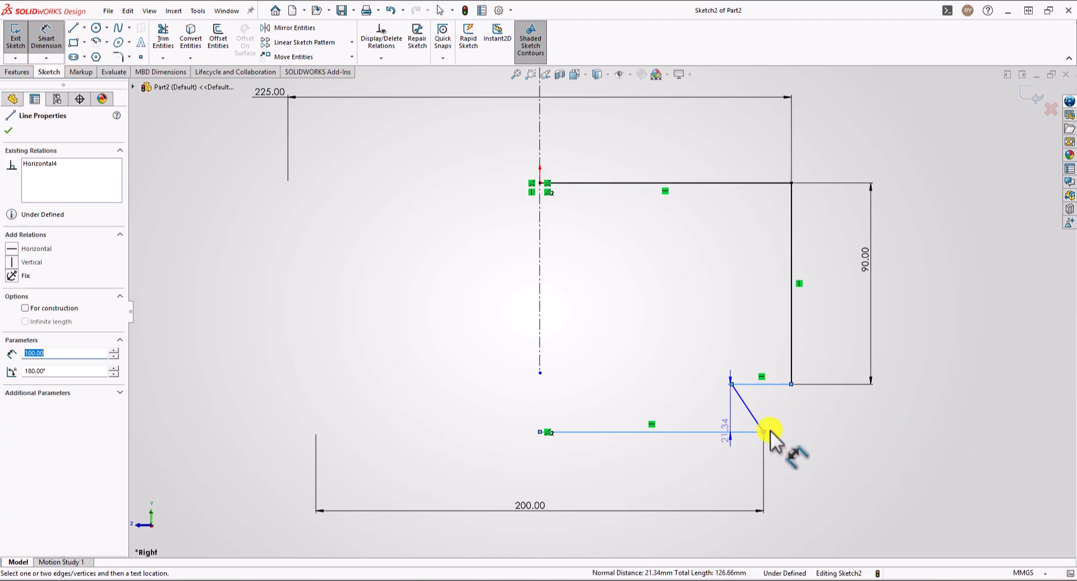
click(952, 345)
text(16)
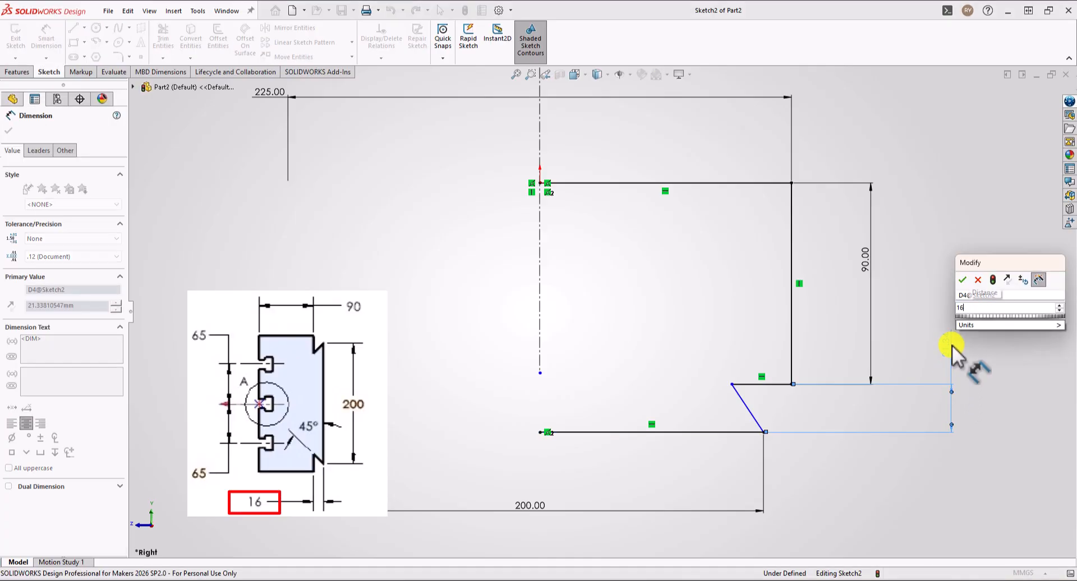
key(Return)
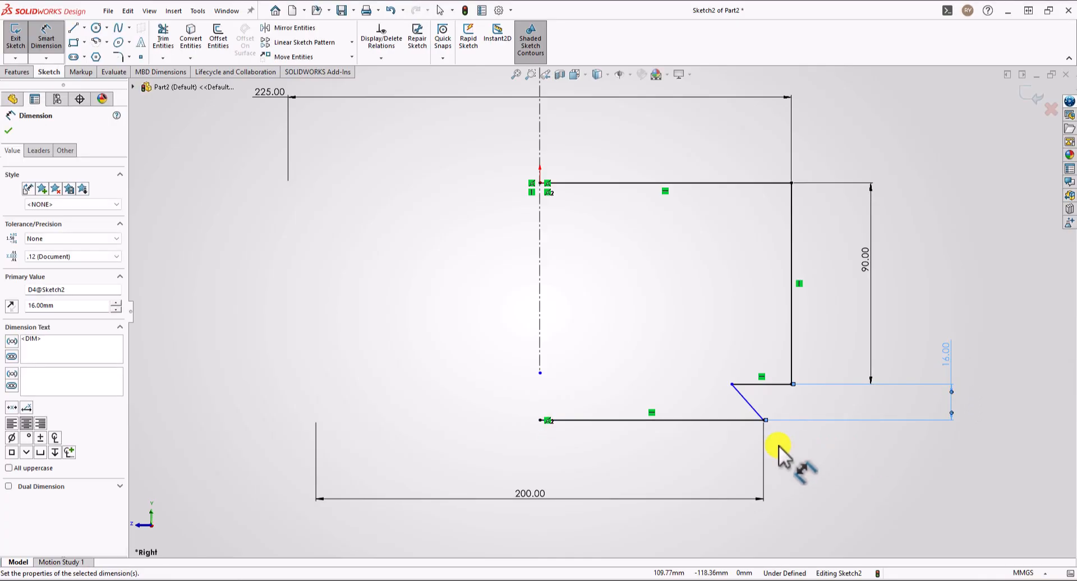
Dimension the angle between the diagonal line and the bottom line as 45°.
click(750, 404)
click(720, 420)
click(643, 350)
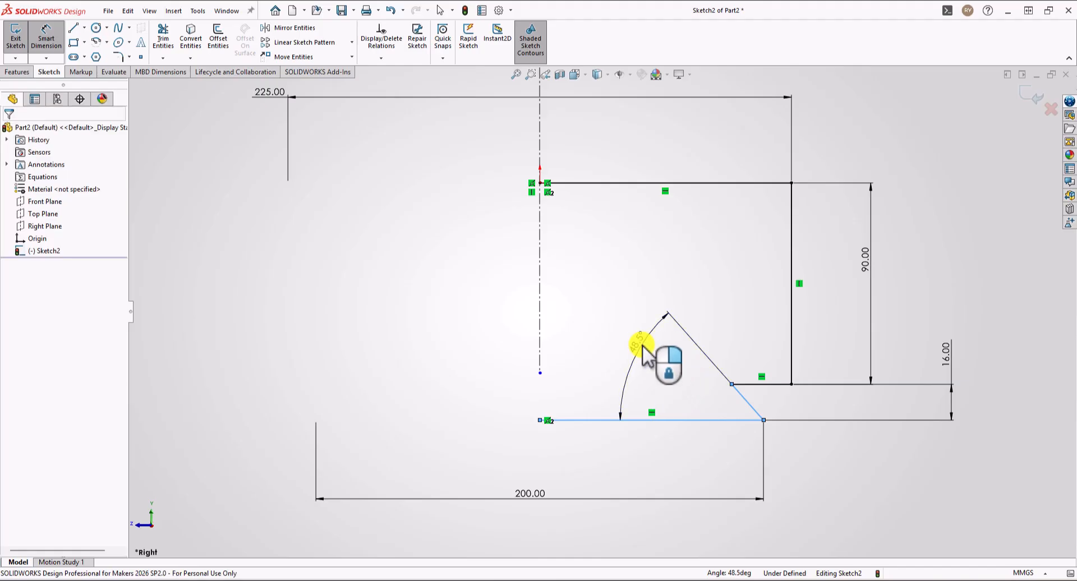
text(45)
key(Return)
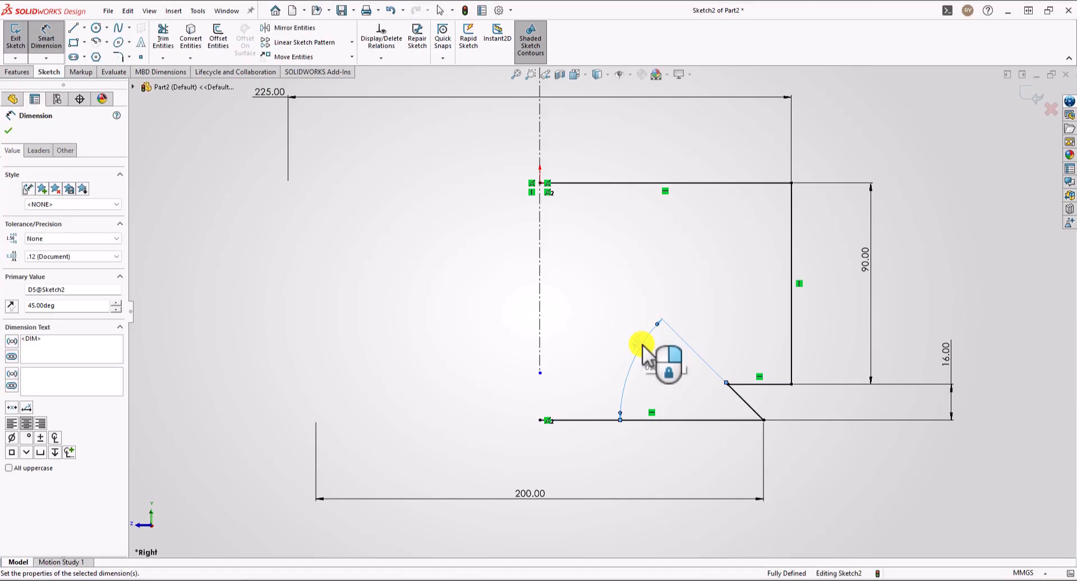
click(603, 292)
key(Escape)
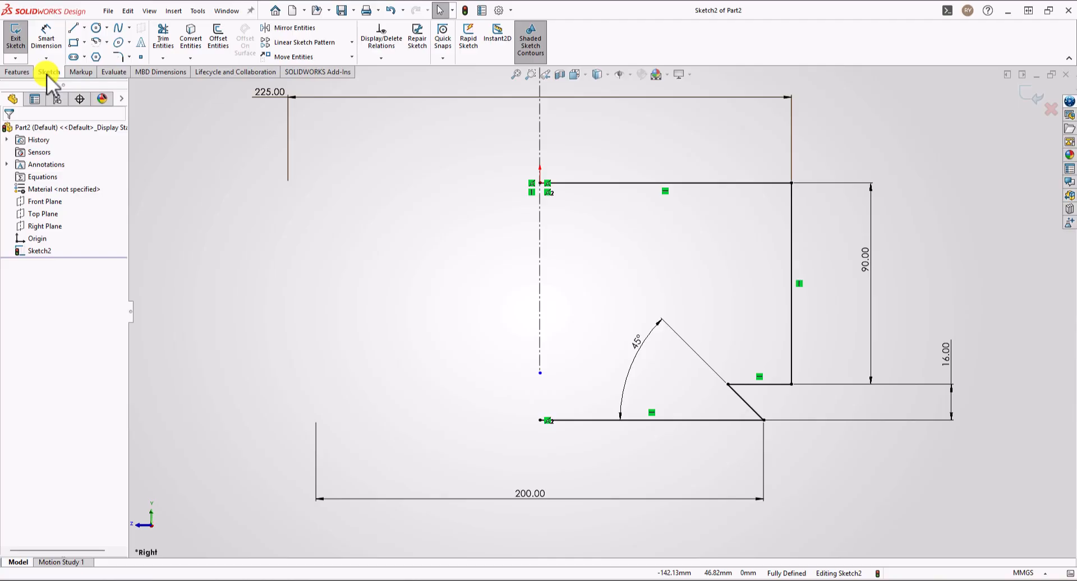
Mirror all five solid profile lines about the vertical centerline, keeping the originals, to close the dovetail profile.
click(300, 30)
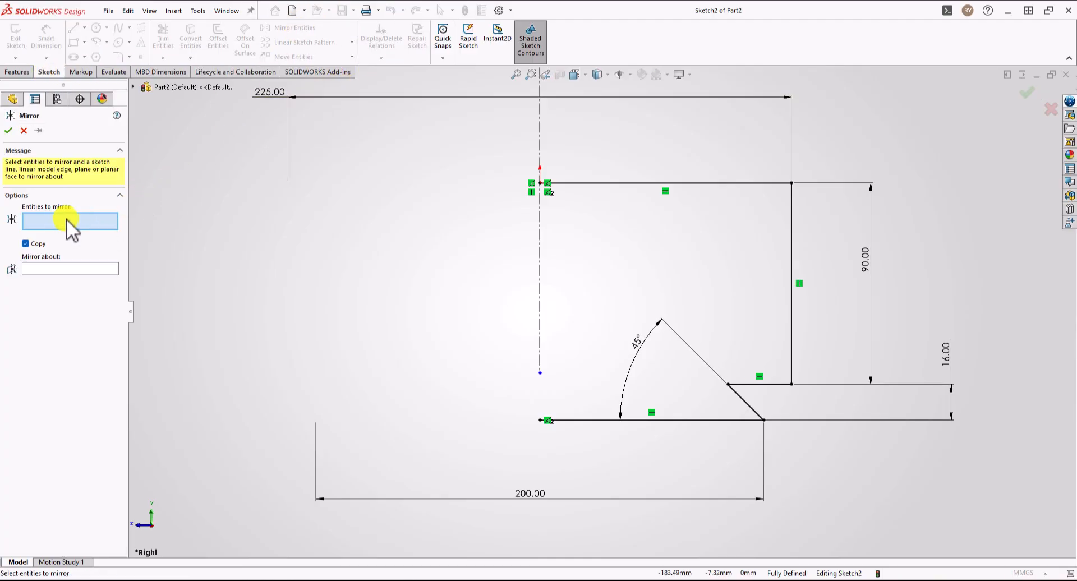
drag(501, 134, 845, 489)
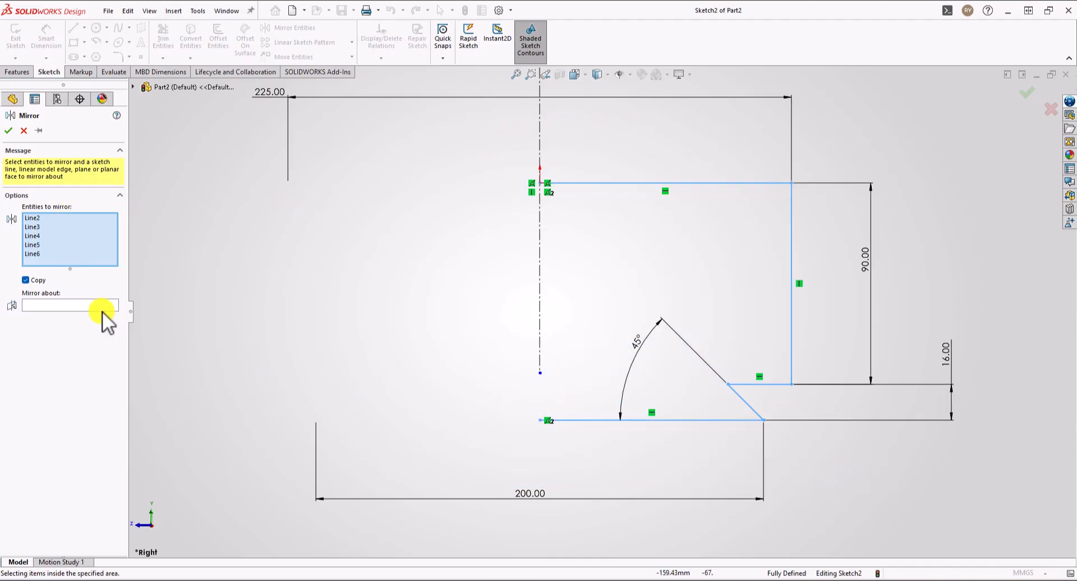
click(41, 304)
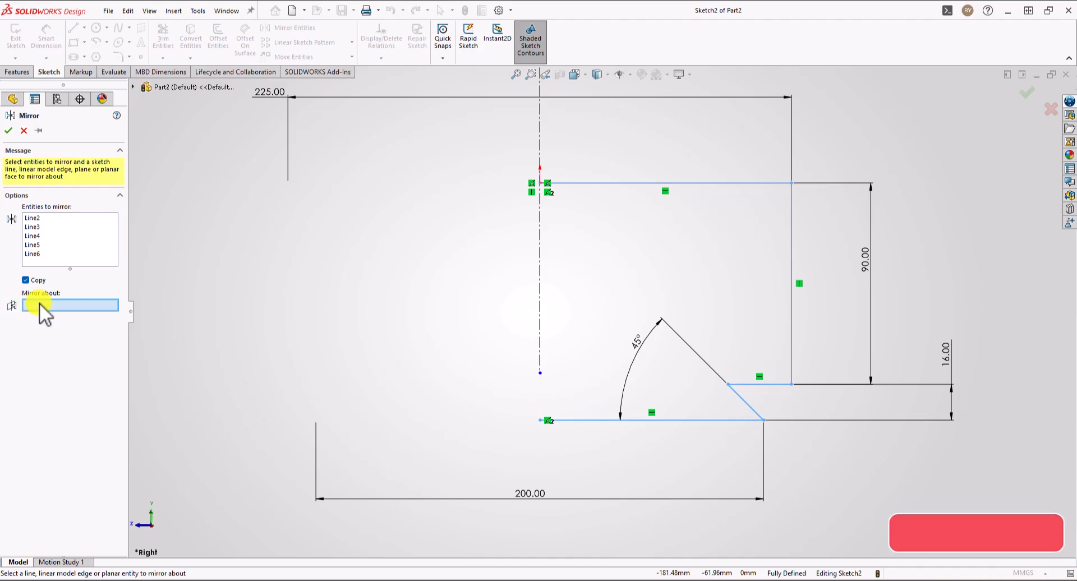
click(541, 248)
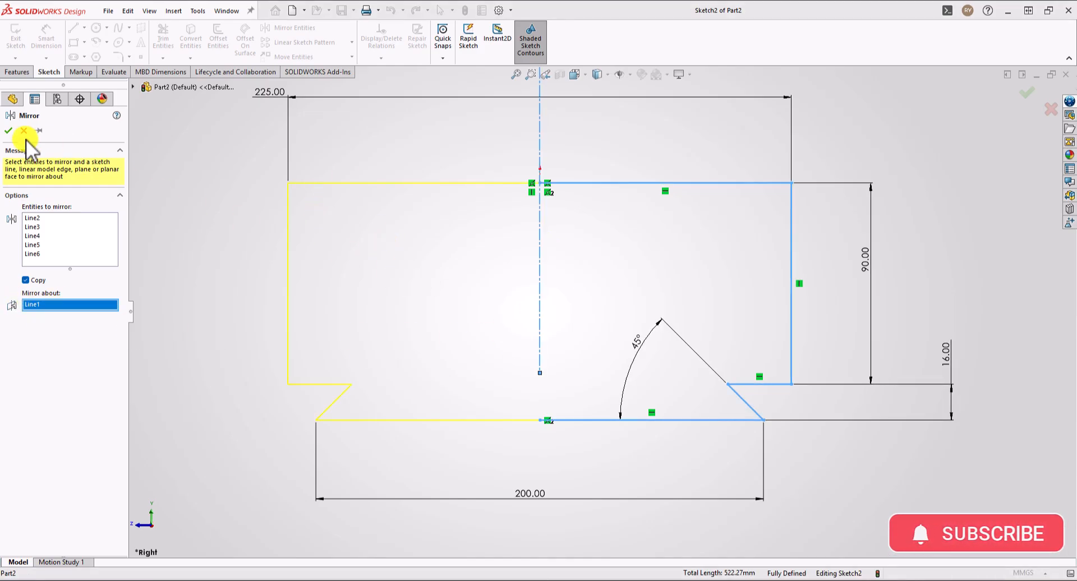
click(8, 130)
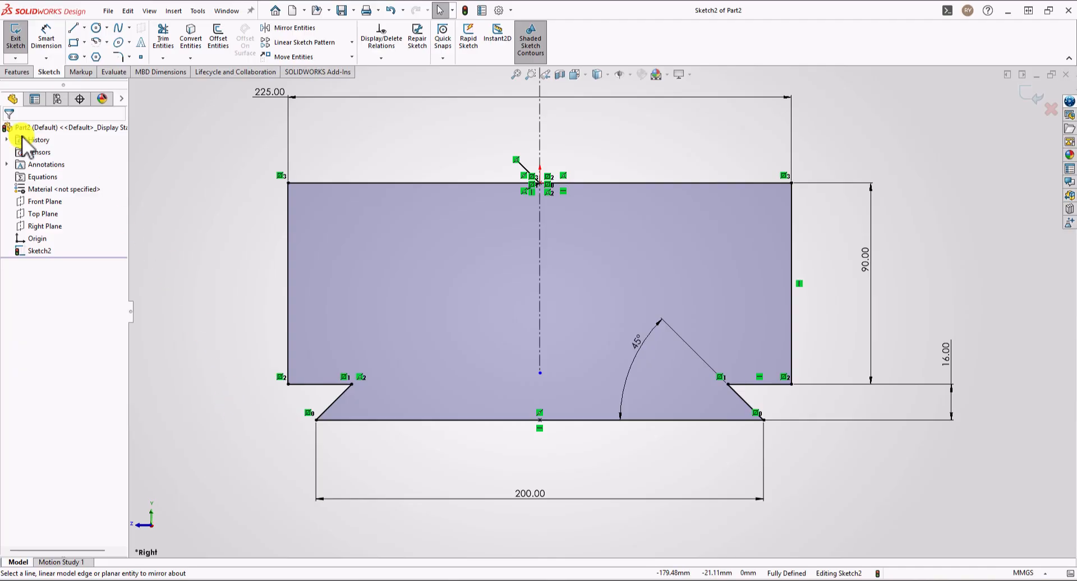
Extrude the dovetail profile 850 mm with the Mid Plane end condition.
click(20, 72)
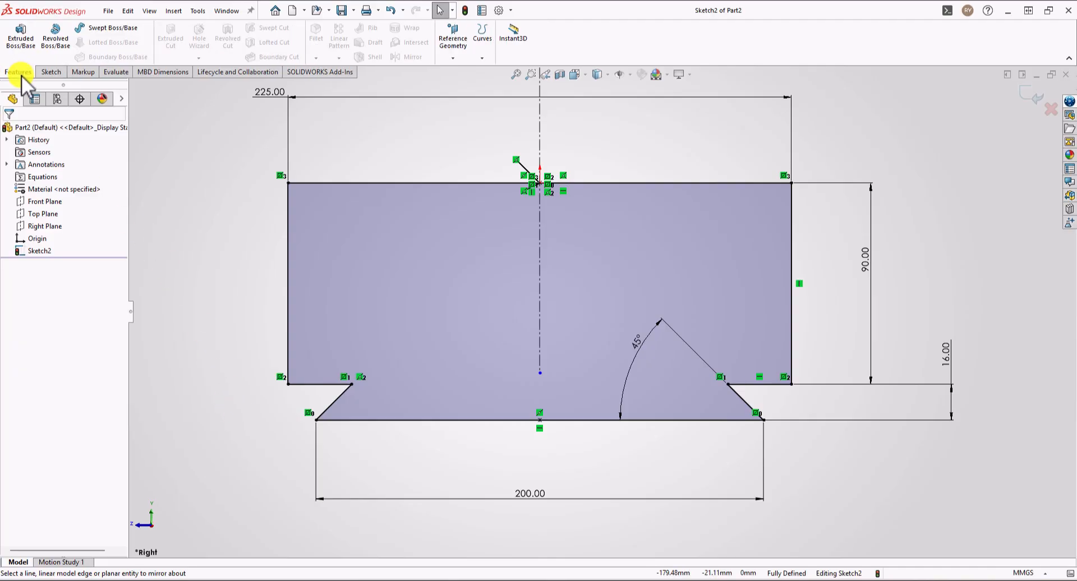
click(21, 34)
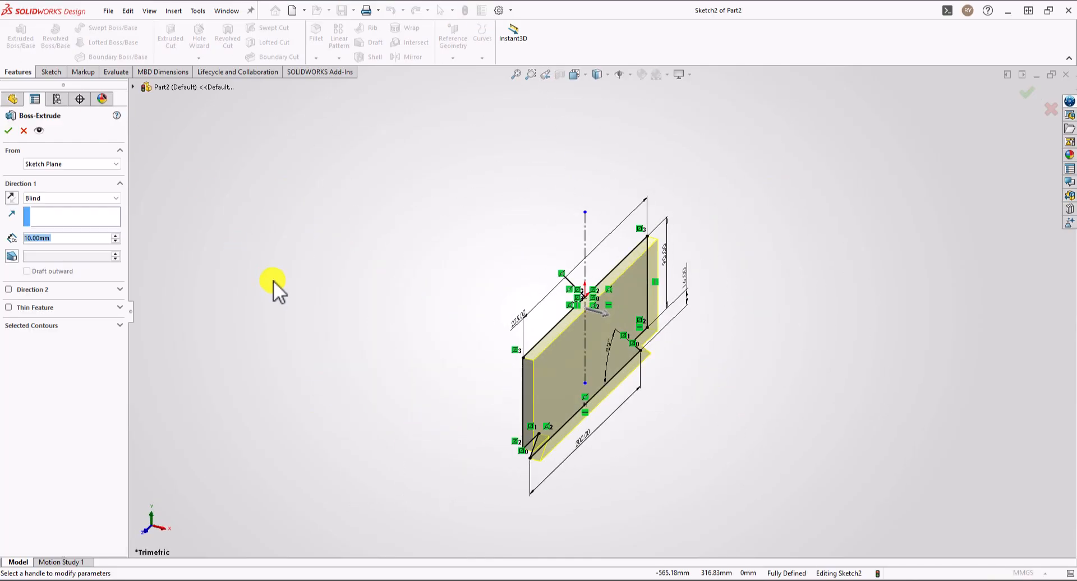
click(62, 197)
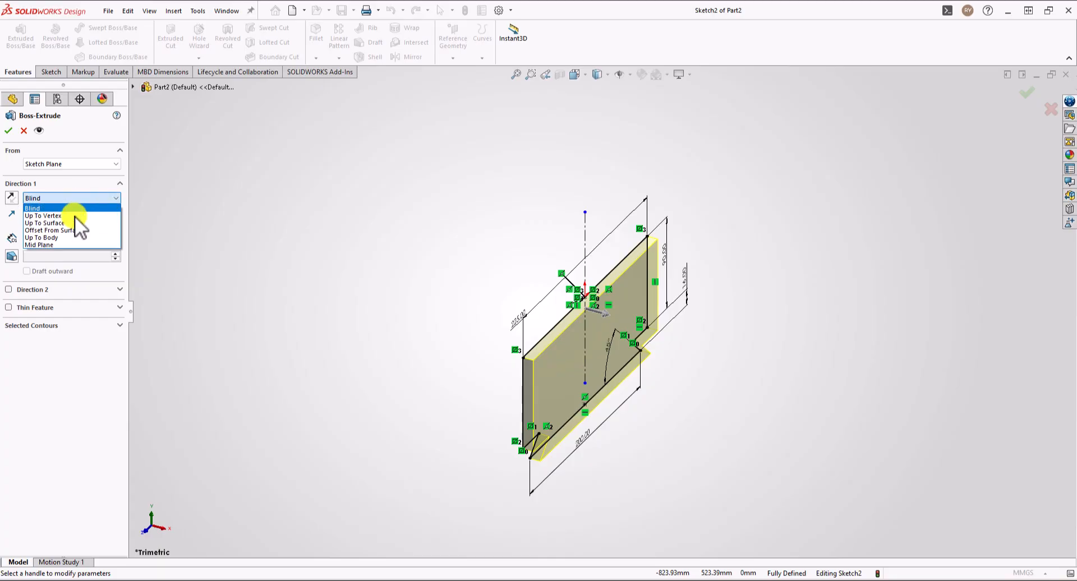
click(45, 246)
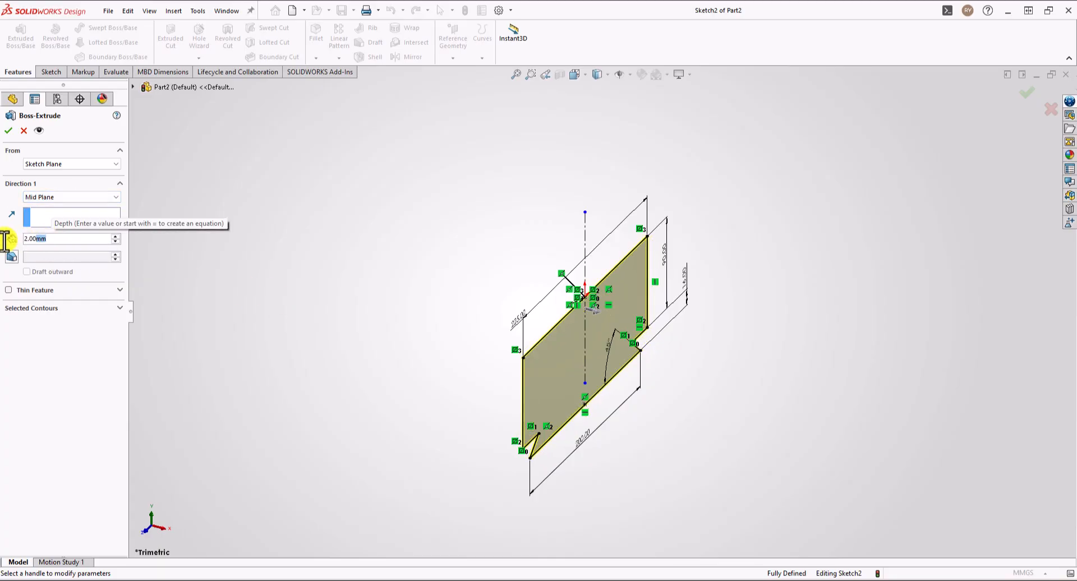
double_click(68, 240)
text(85)
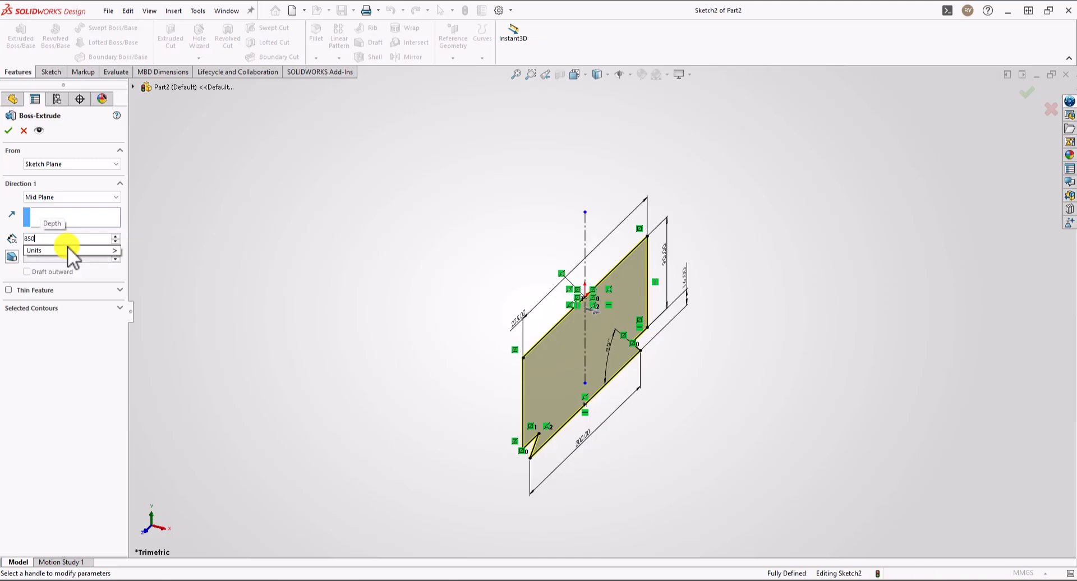
text(0)
key(Return)
click(9, 131)
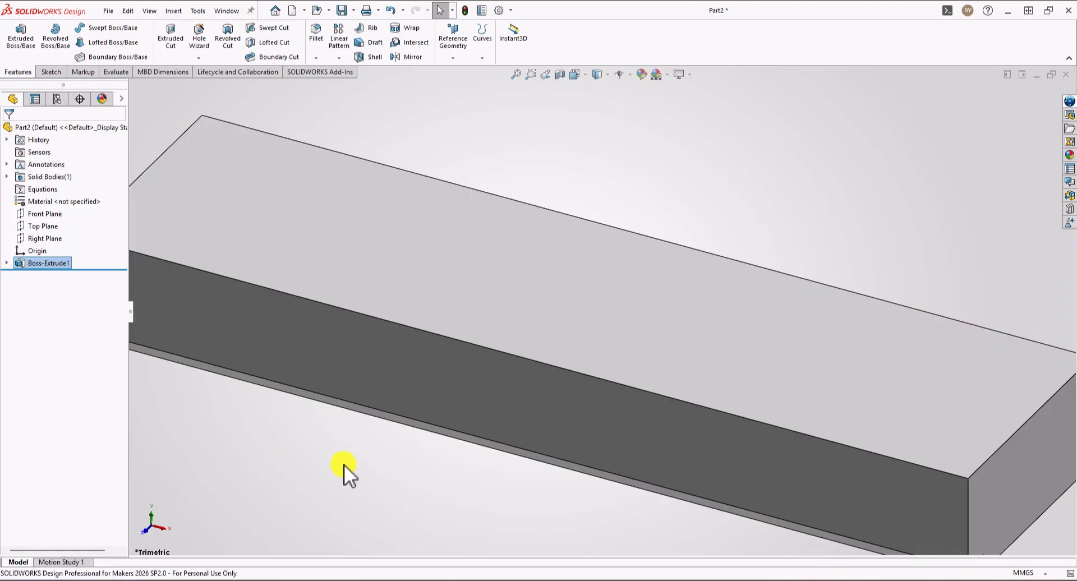
Start a sketch on the block's dovetail-shaped end face and draw a 106 mm vertical centerline from the origin to the bottom edge's midpoint.
key(f)
middle_drag(550, 444, 483, 442)
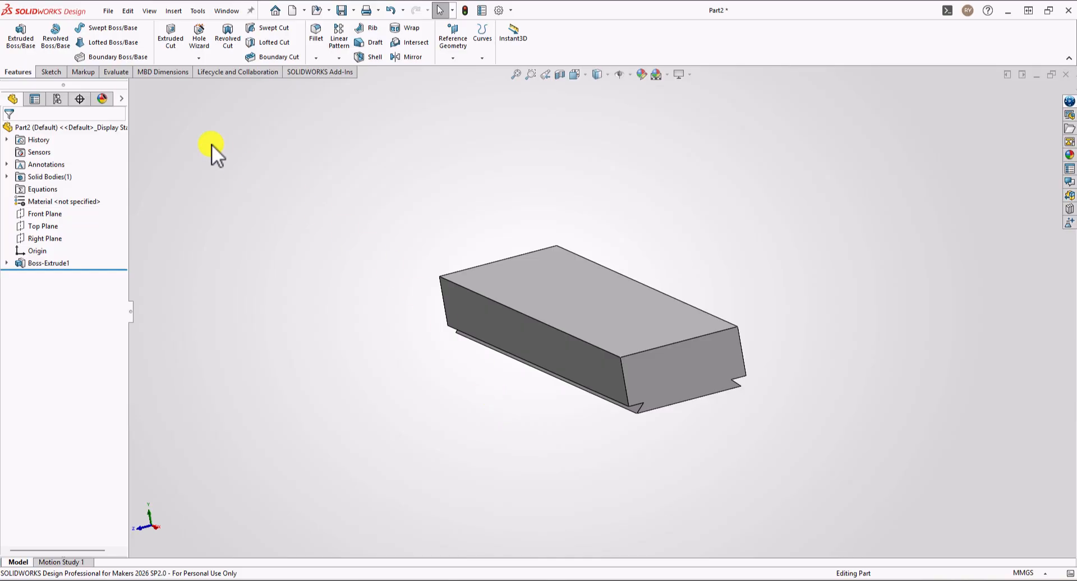
click(55, 70)
click(16, 32)
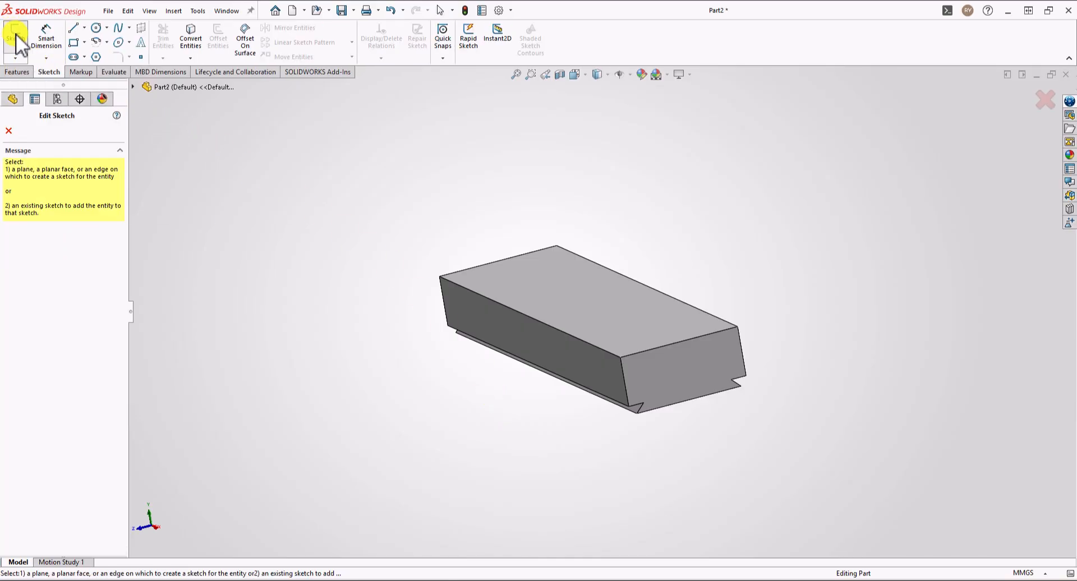
click(680, 365)
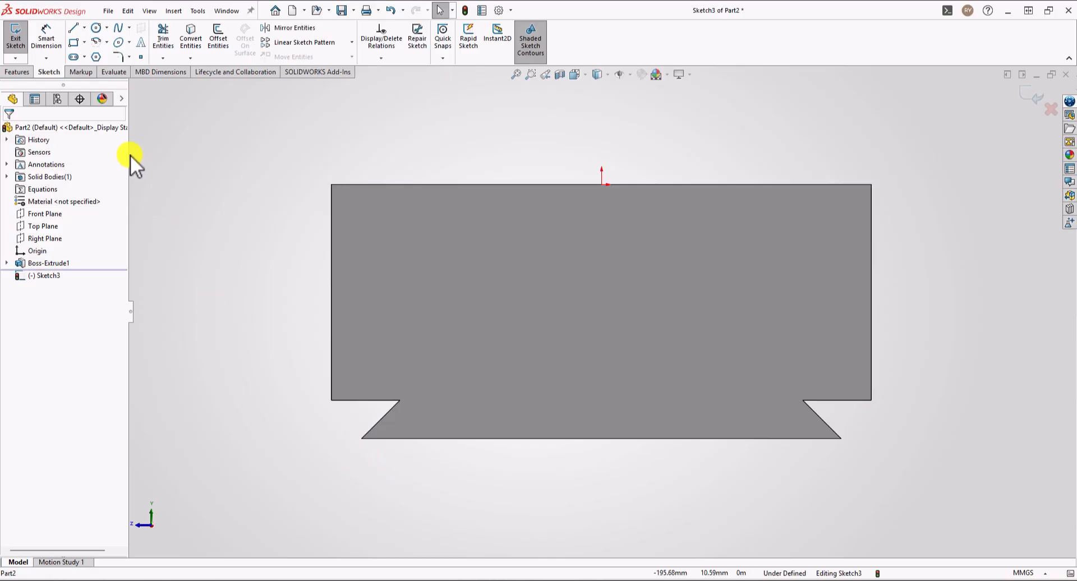
click(84, 28)
click(96, 47)
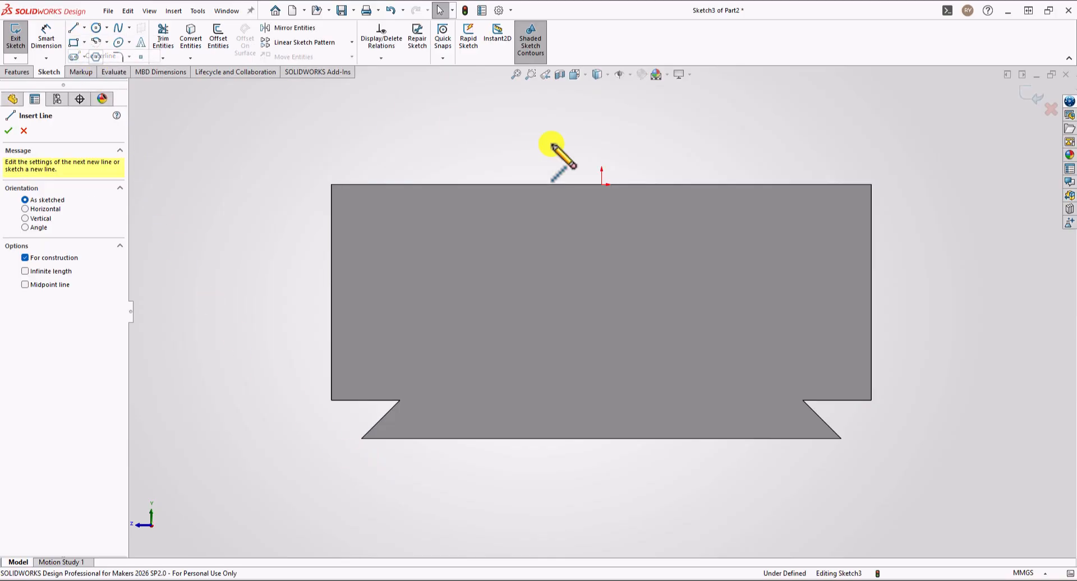
click(602, 185)
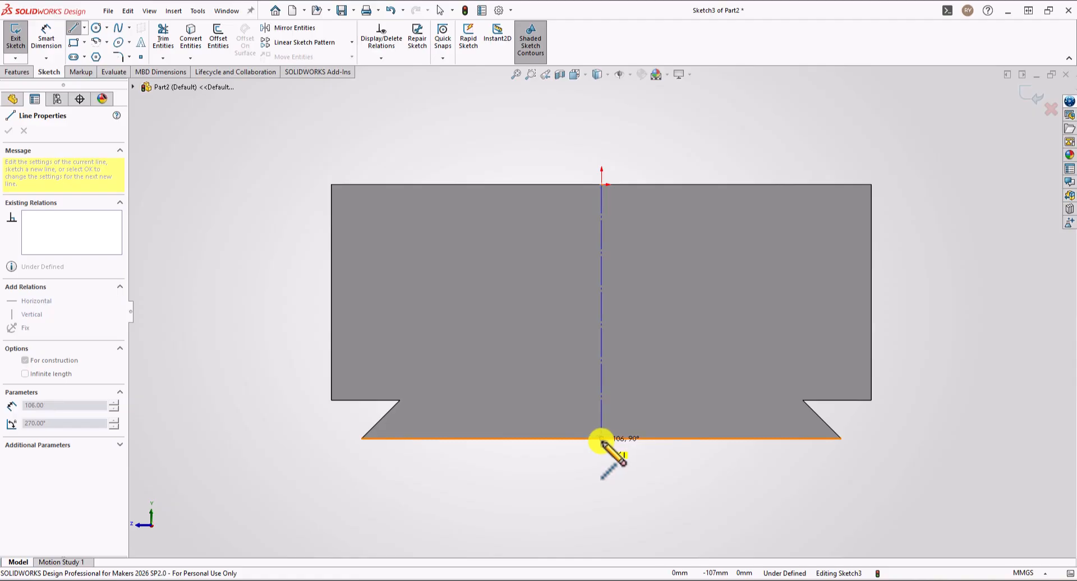
click(602, 439)
key(Escape)
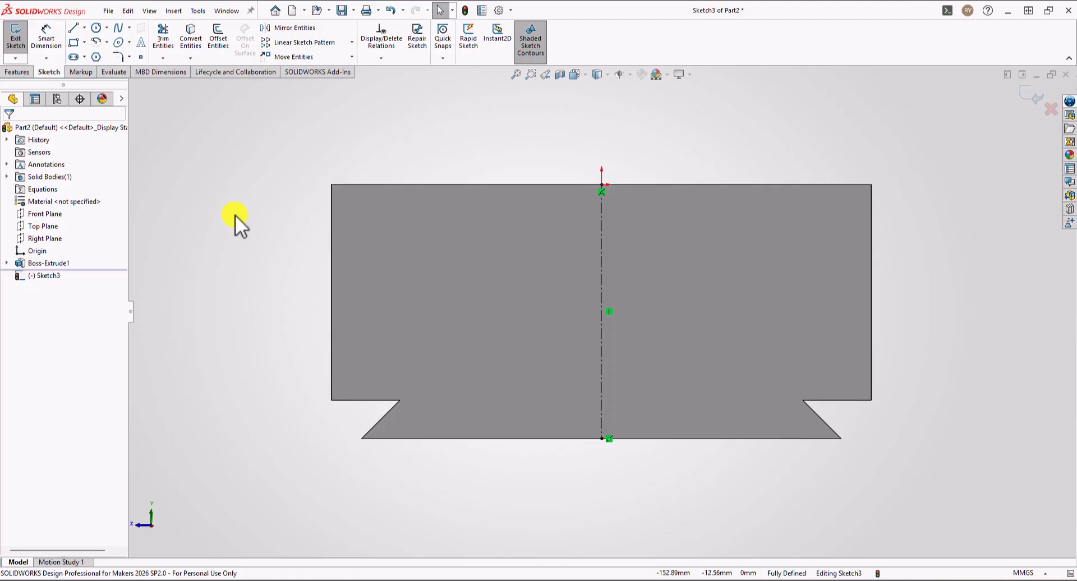
Sketch a closed inverted-T slot outline down from the face's upper edge around the centerline, with a neck about 22.7 mm wide and 16.8 mm deep.
click(73, 28)
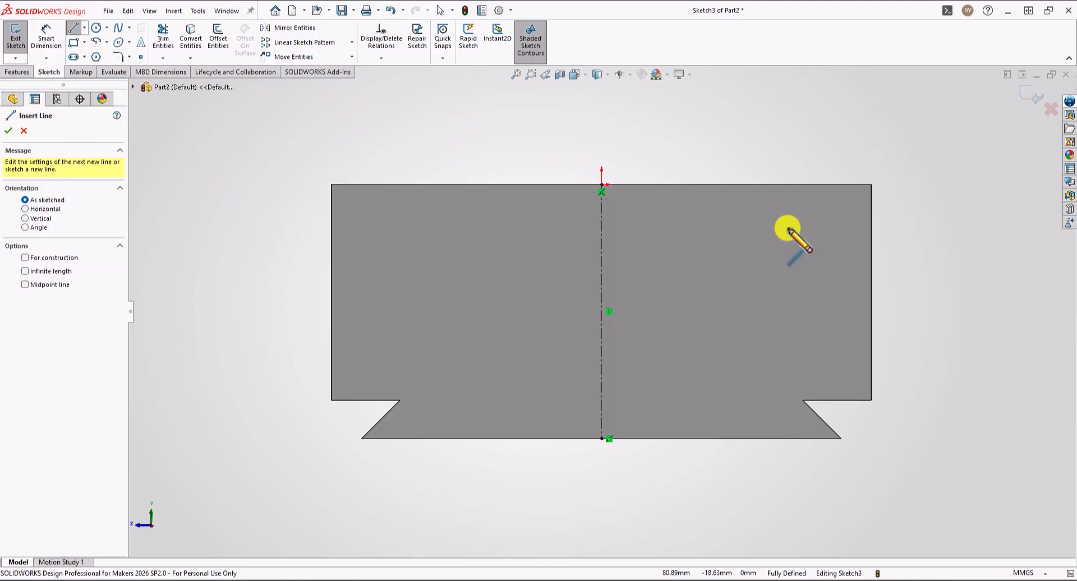
click(635, 184)
click(635, 224)
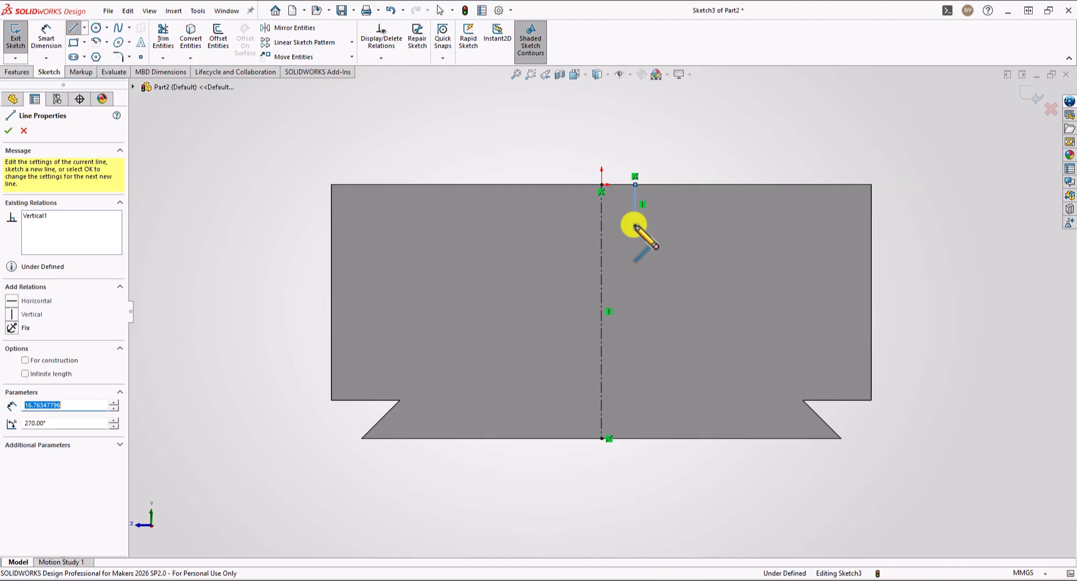
click(669, 224)
click(670, 262)
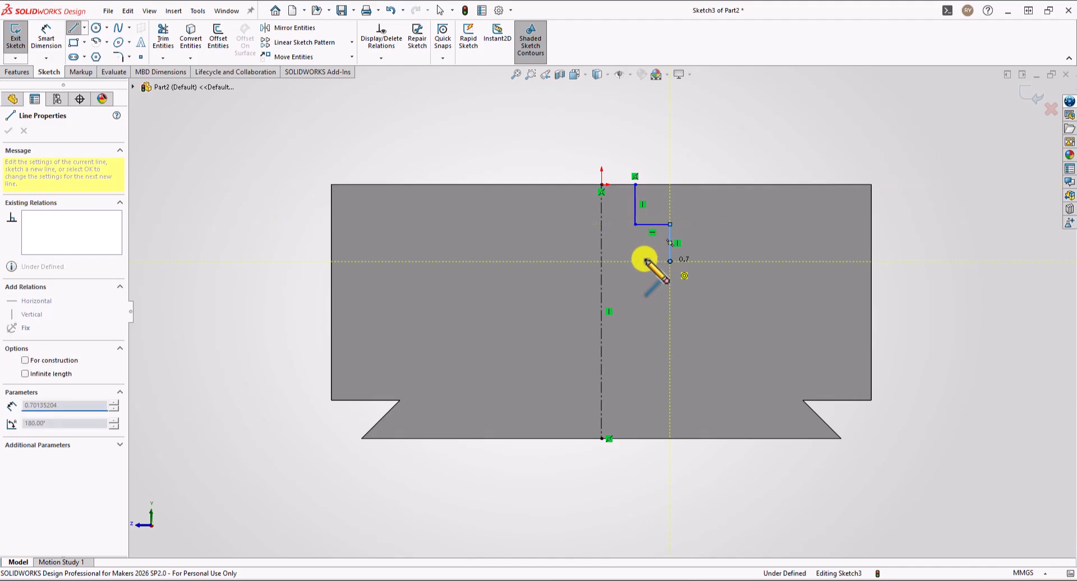
click(548, 262)
click(548, 225)
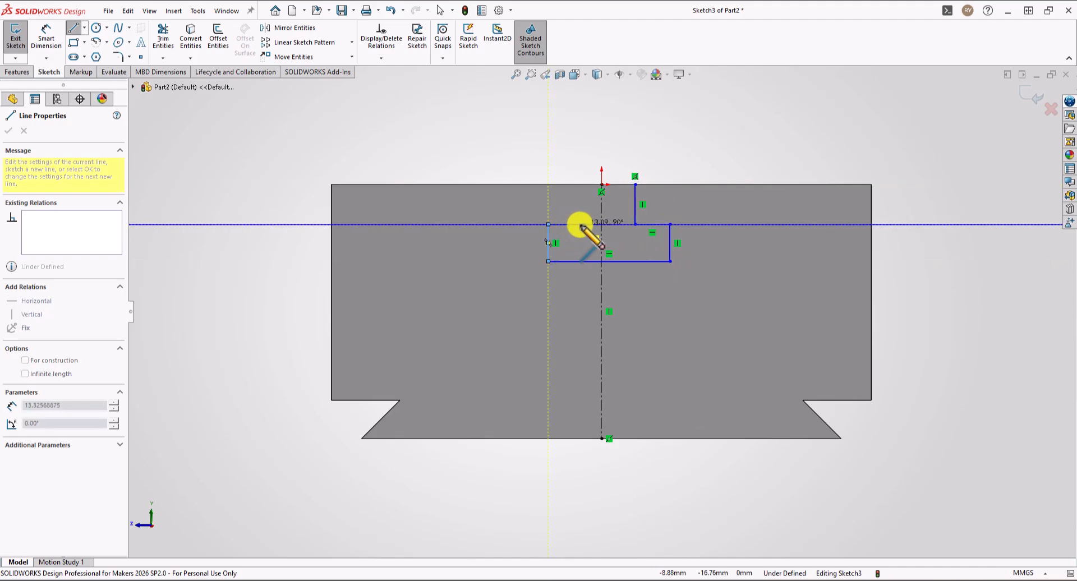
click(580, 224)
click(580, 185)
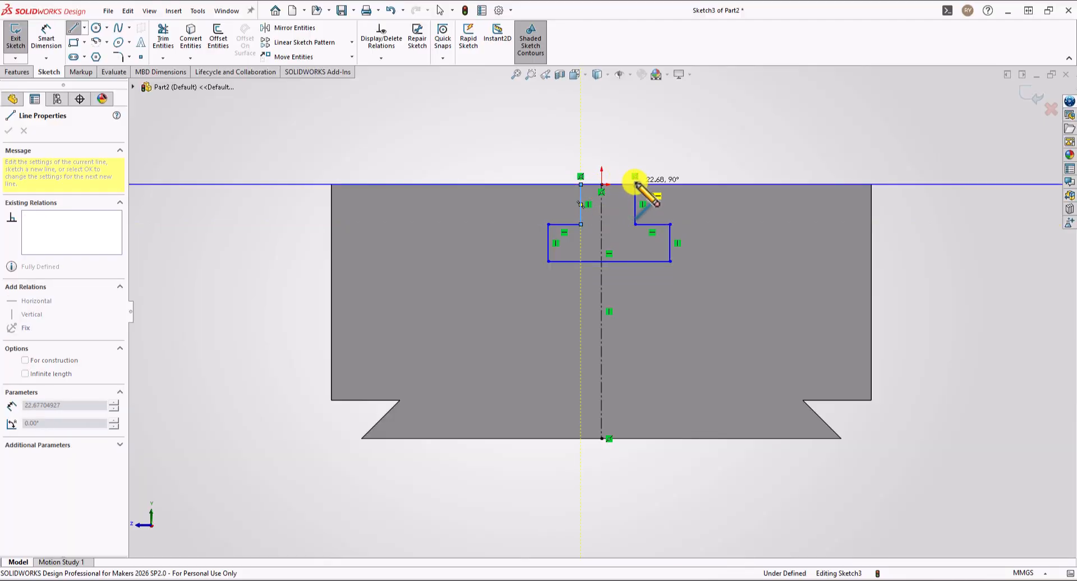
key(Escape)
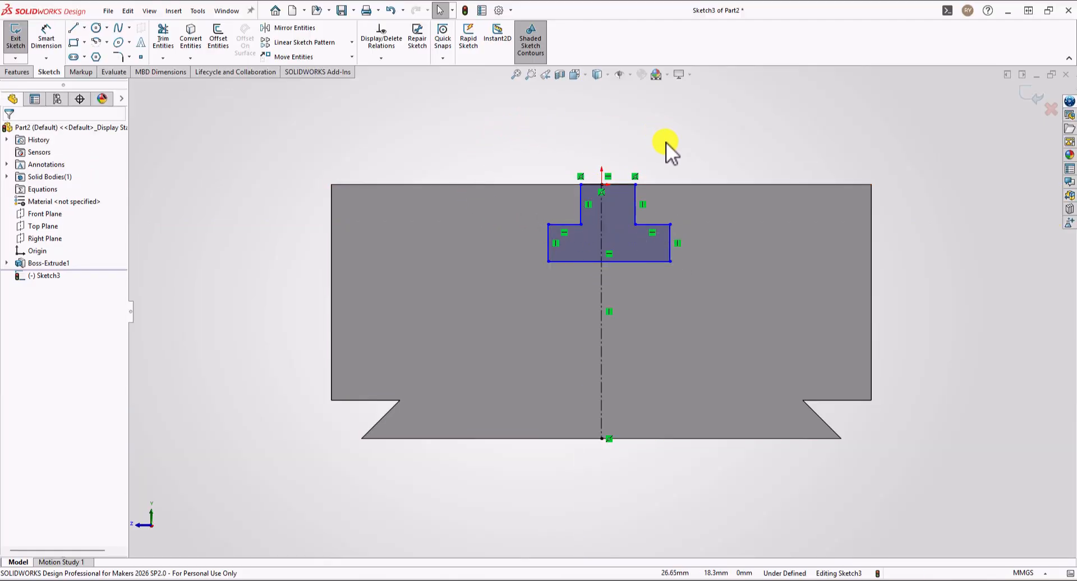
Make the two vertical neck lines of the T-slot symmetric about the vertical centerline.
scroll(667, 173, down, 3)
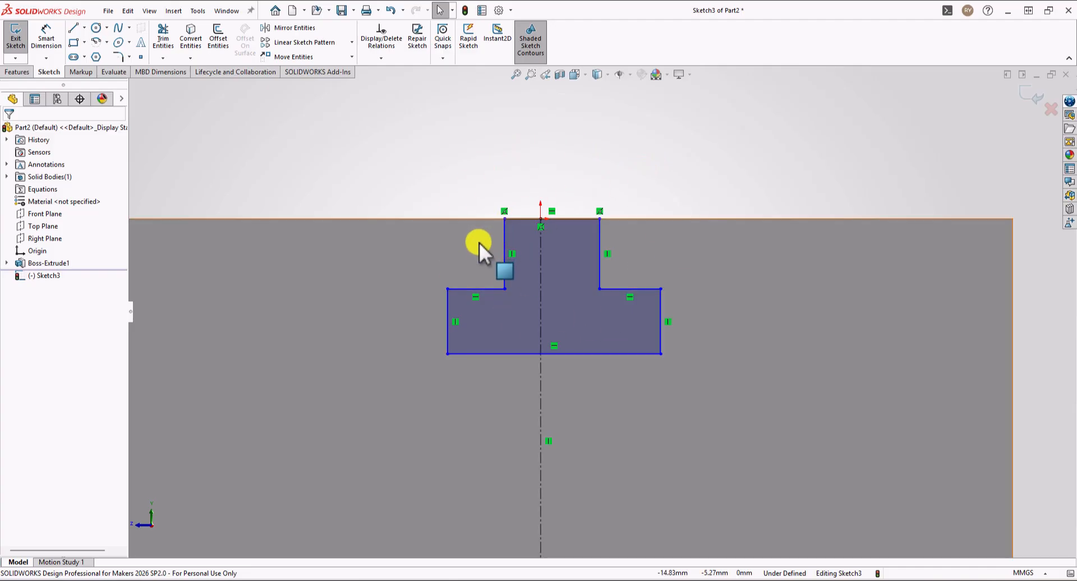
click(505, 235)
ctrl+click(542, 245)
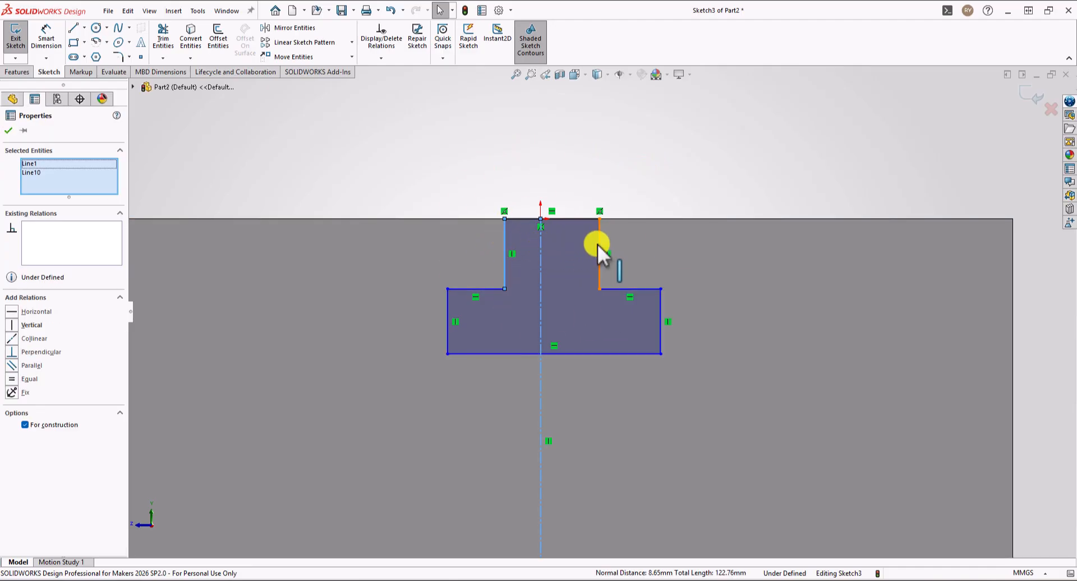
ctrl+click(600, 241)
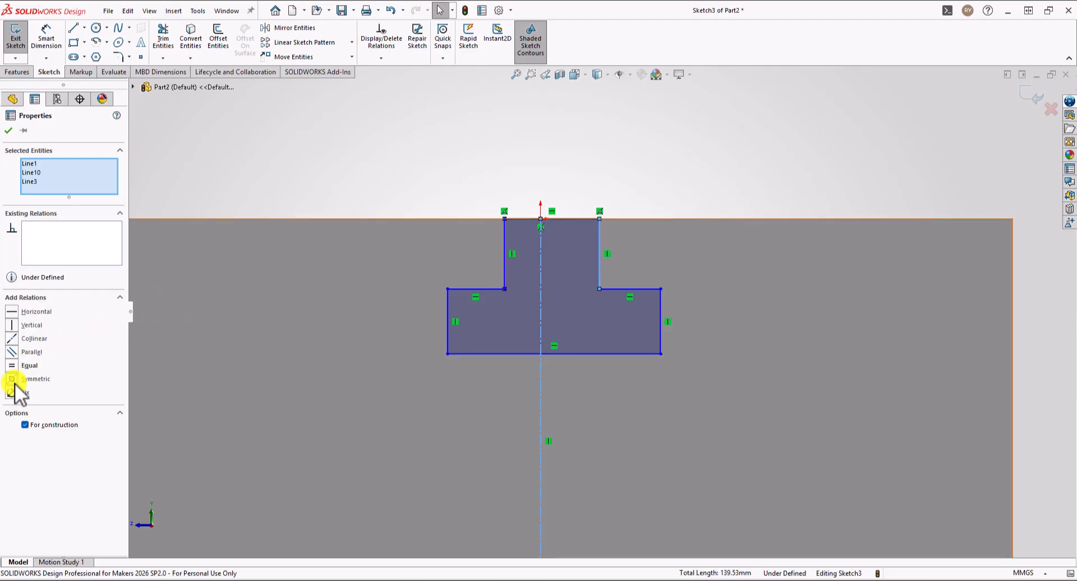
click(12, 379)
click(387, 211)
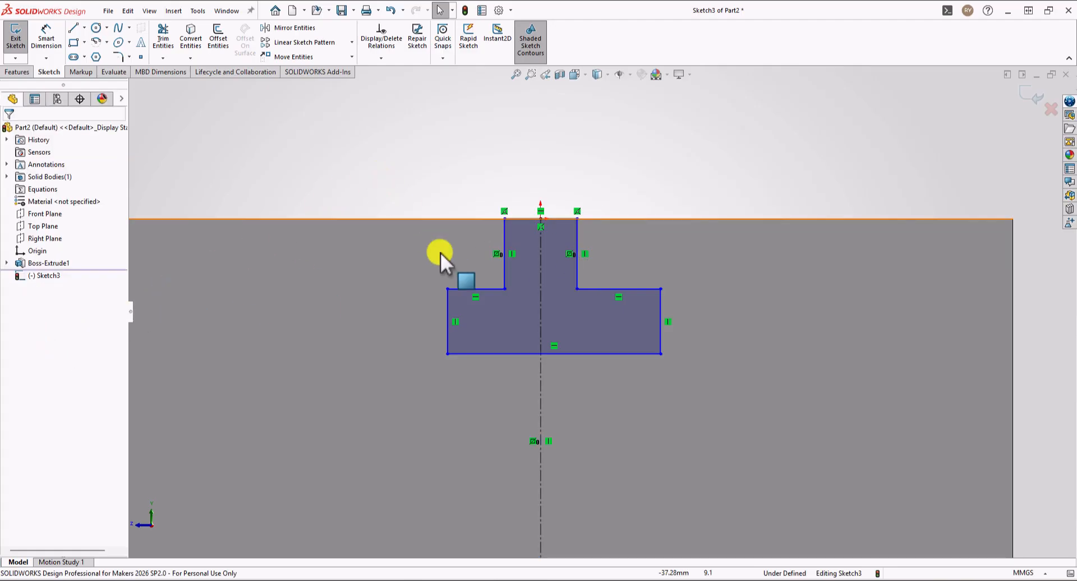
Make the two outer vertical lines of the T-slot's wide part symmetric about the vertical centerline.
click(448, 324)
ctrl+click(541, 322)
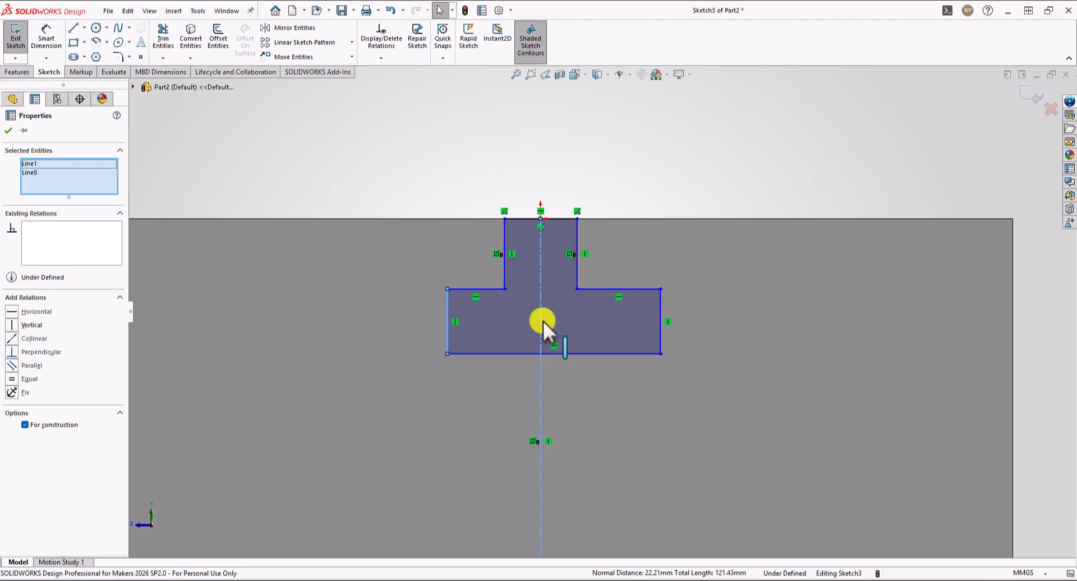
ctrl+click(661, 319)
click(12, 379)
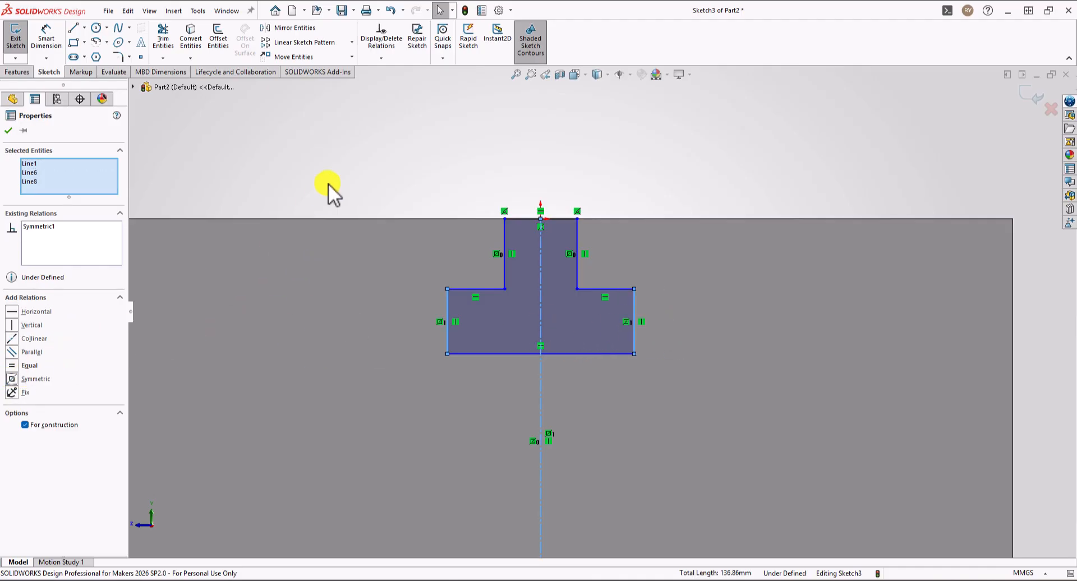
click(348, 163)
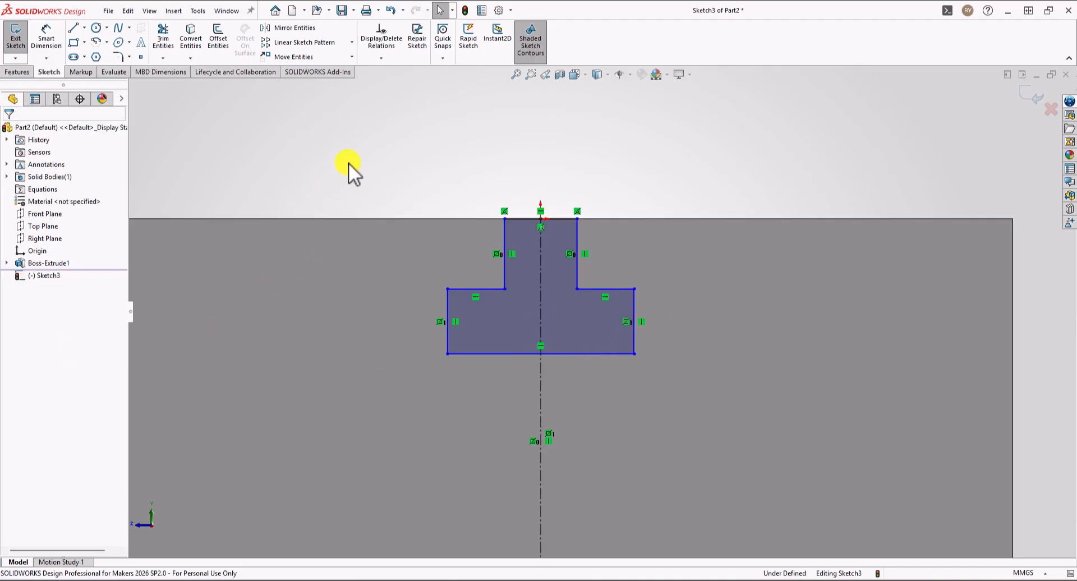
Dimension the width between the T-slot's two vertical neck lines as 16 mm.
click(47, 39)
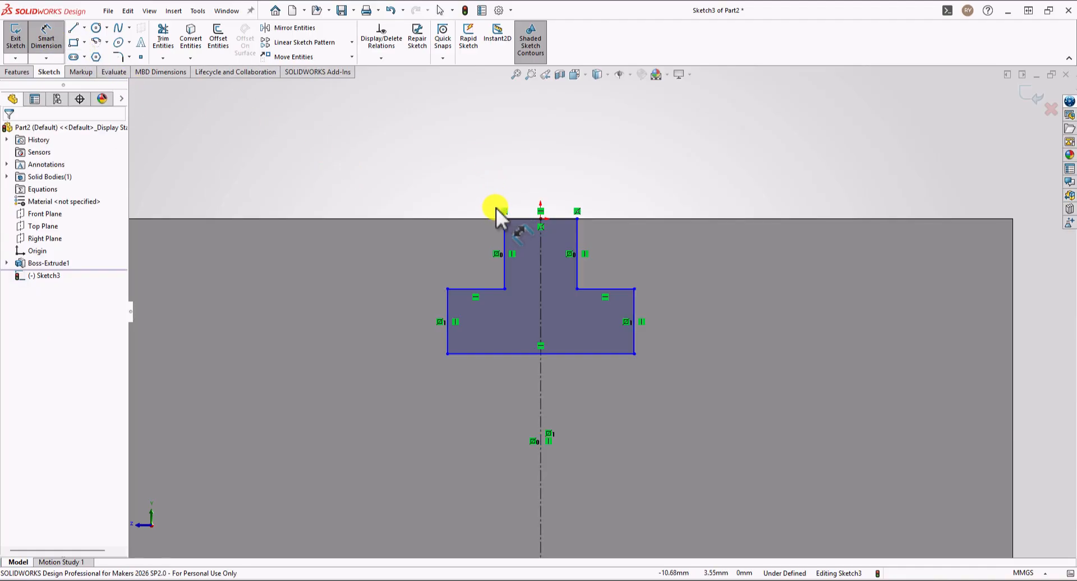
click(505, 236)
click(576, 240)
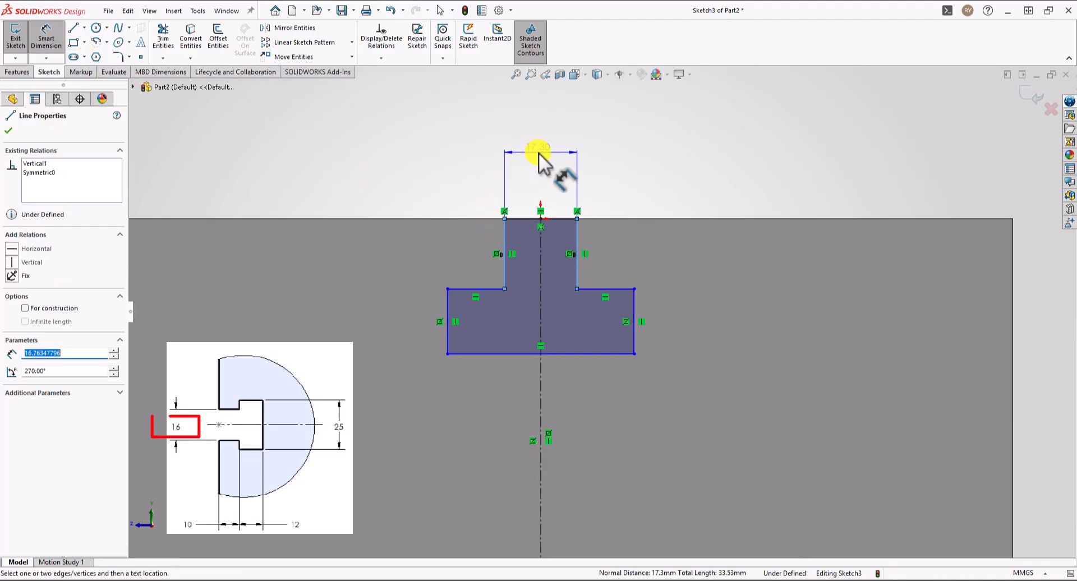
click(539, 153)
text(16)
key(Return)
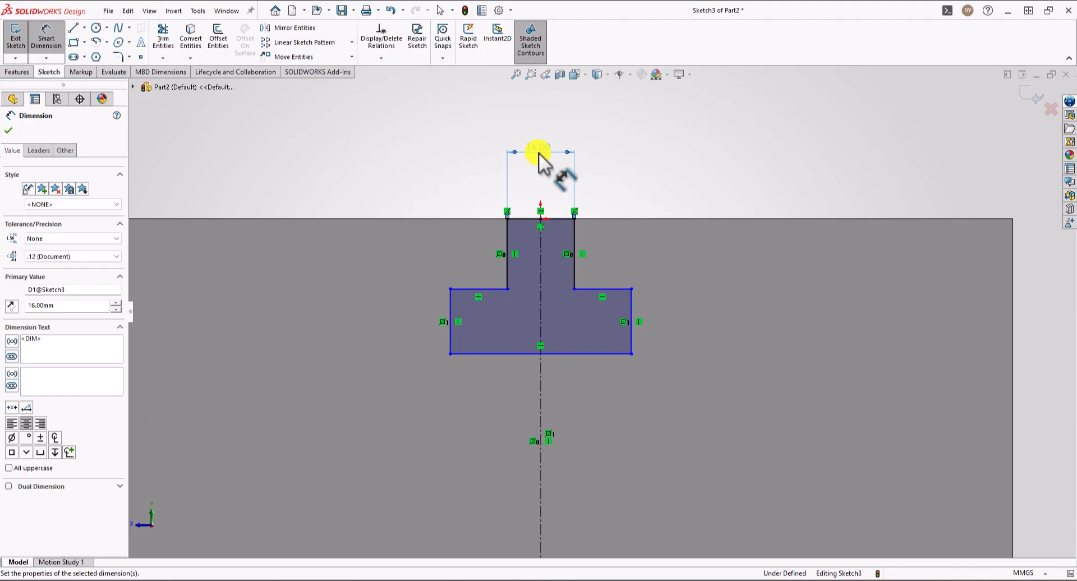
Dimension the bottom line of the T-slot's wide part as 25 mm.
click(589, 354)
click(586, 395)
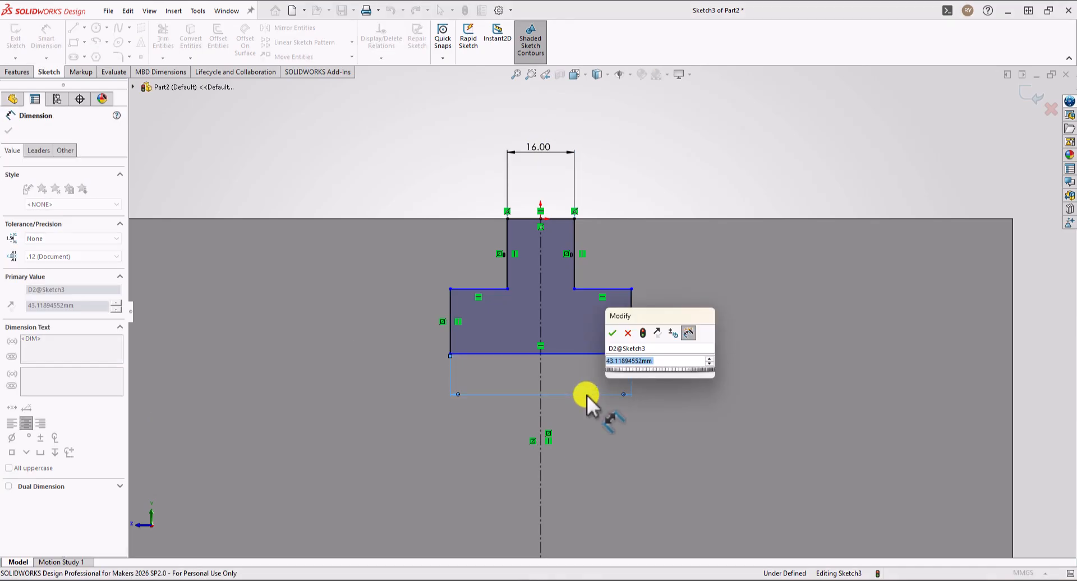
text(25)
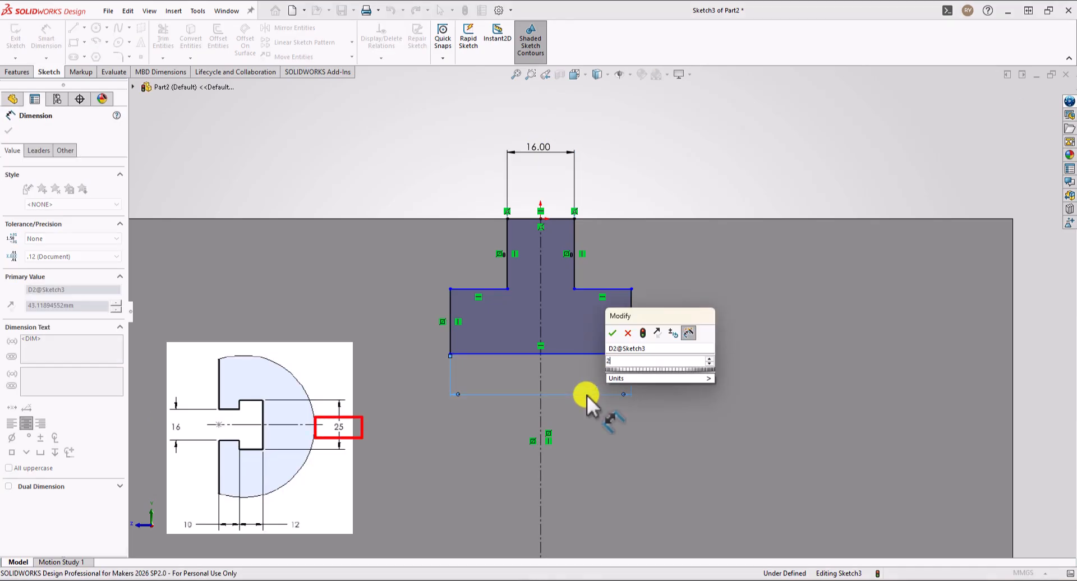
key(Return)
Dimension the length of the T-slot's right vertical neck line as 10 mm.
click(576, 249)
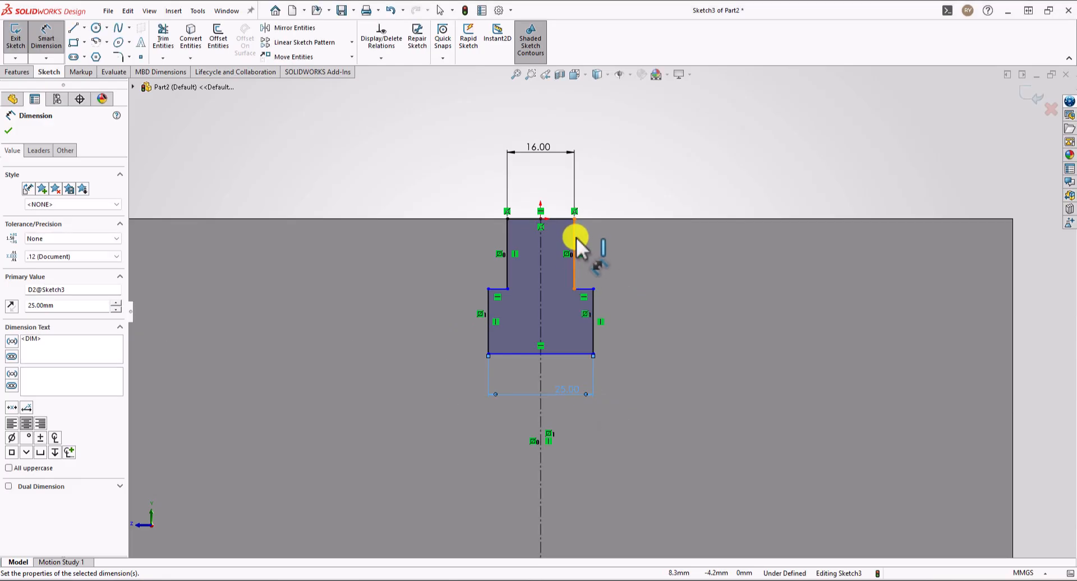
click(711, 260)
text(10)
key(Return)
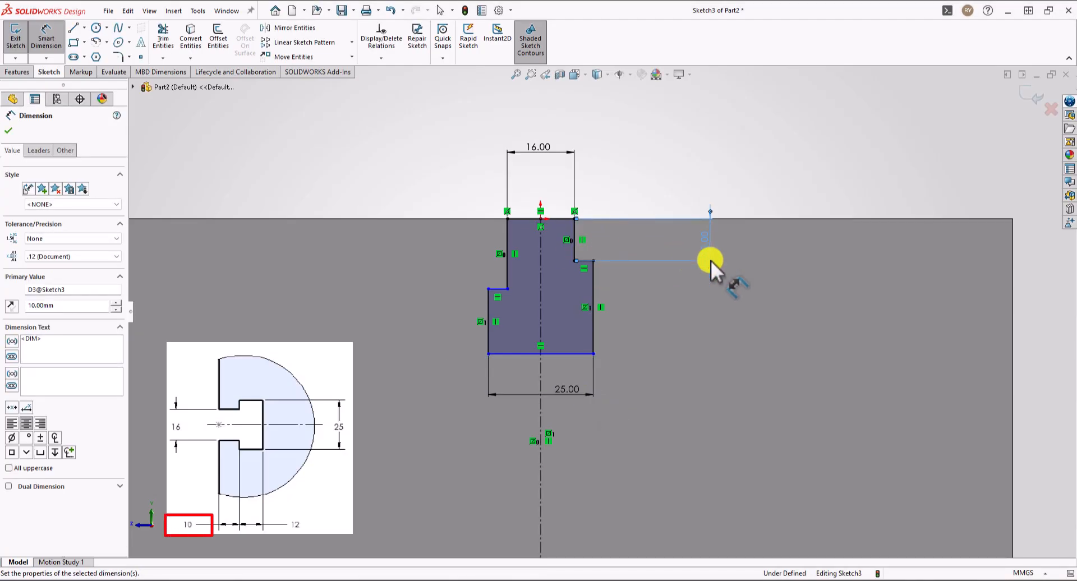
key(Escape)
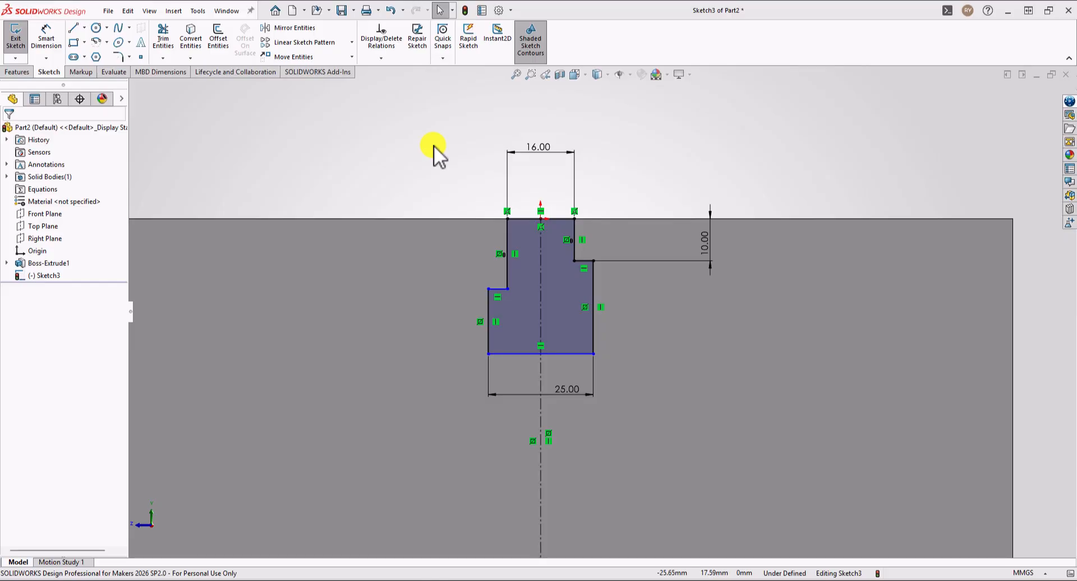
Make the two horizontal shoulder lines of the T-slot profile collinear.
click(498, 289)
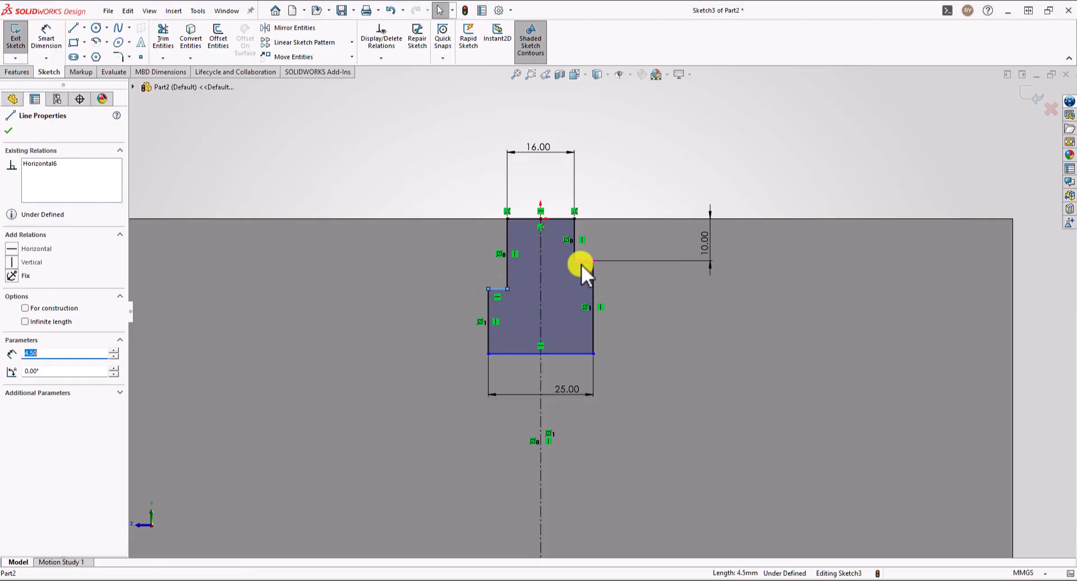
ctrl+click(587, 262)
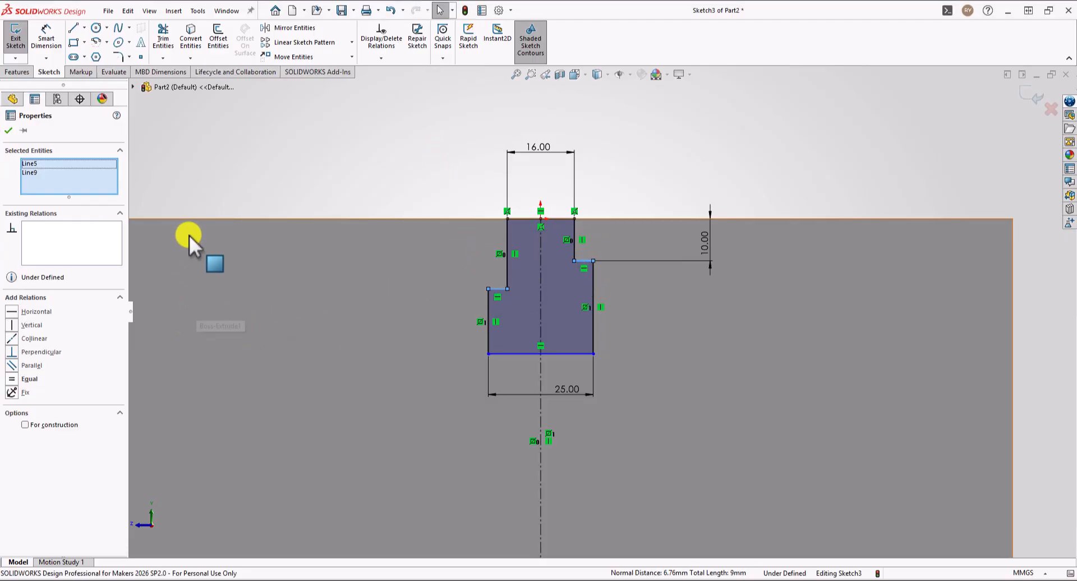
click(16, 339)
click(352, 156)
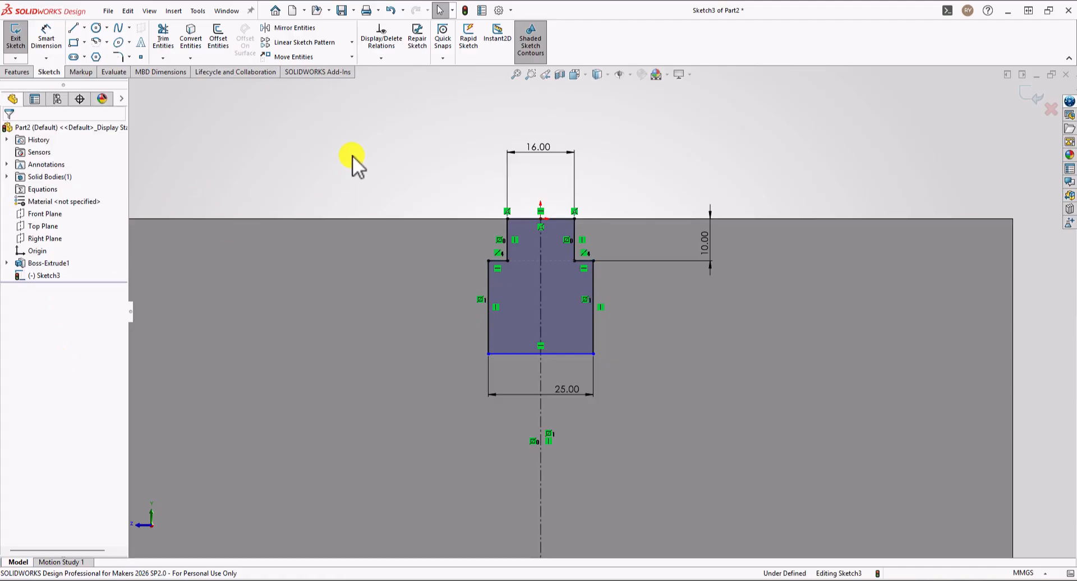
Dimension the length of the right vertical line of the T-slot's wide part as 12 mm.
click(46, 35)
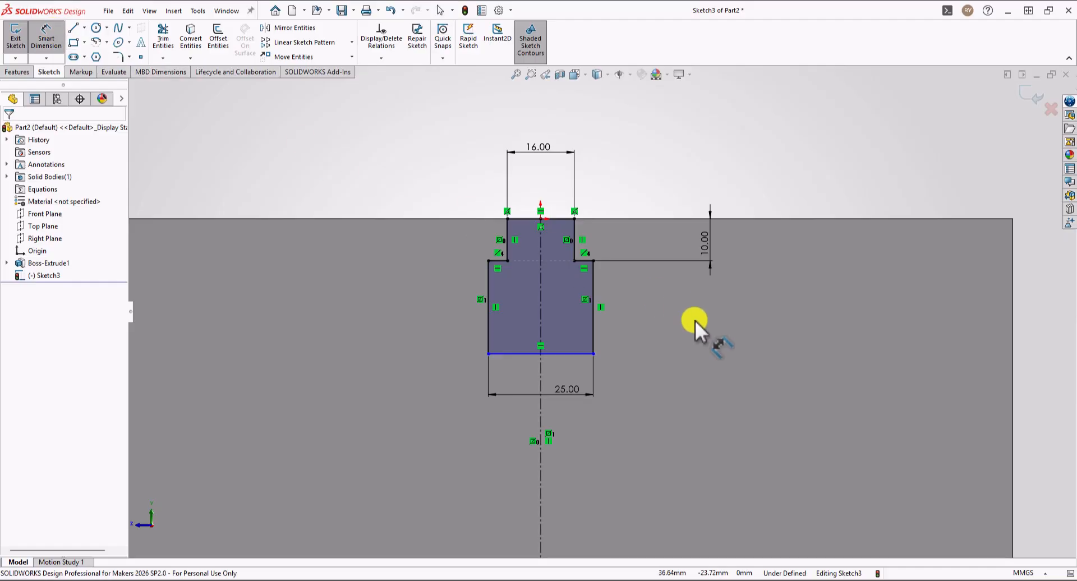
click(593, 322)
click(748, 324)
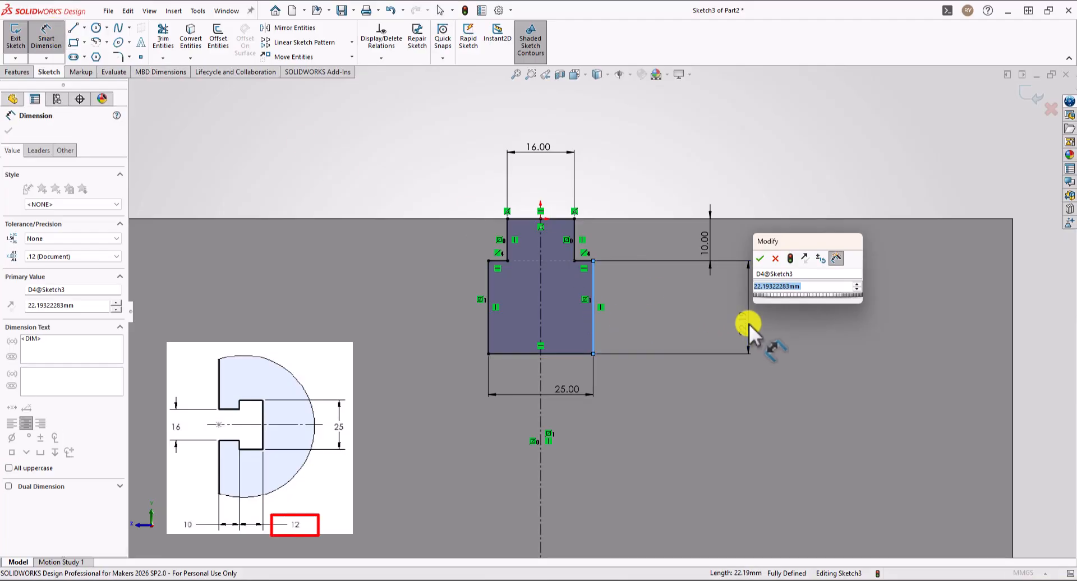
text(12)
key(Return)
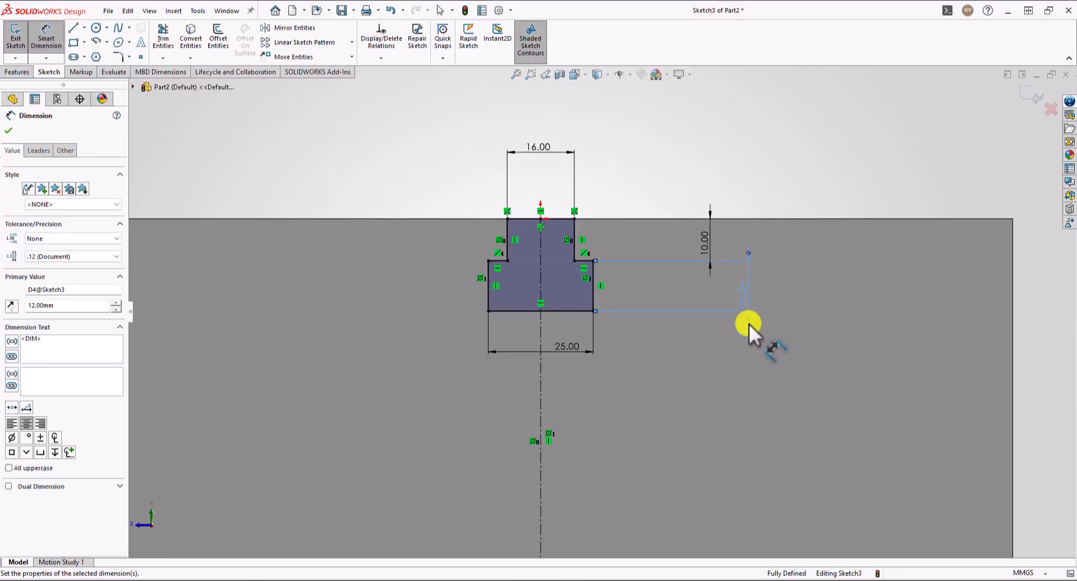
Cut the T-slot profile along the block with an Extruded Cut set to Through All.
key(f)
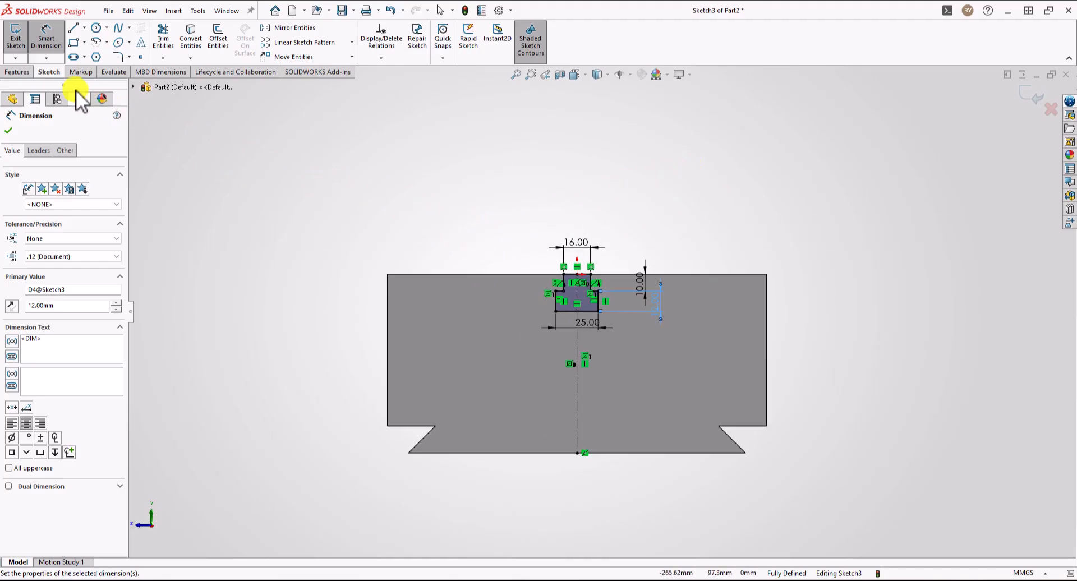
click(16, 72)
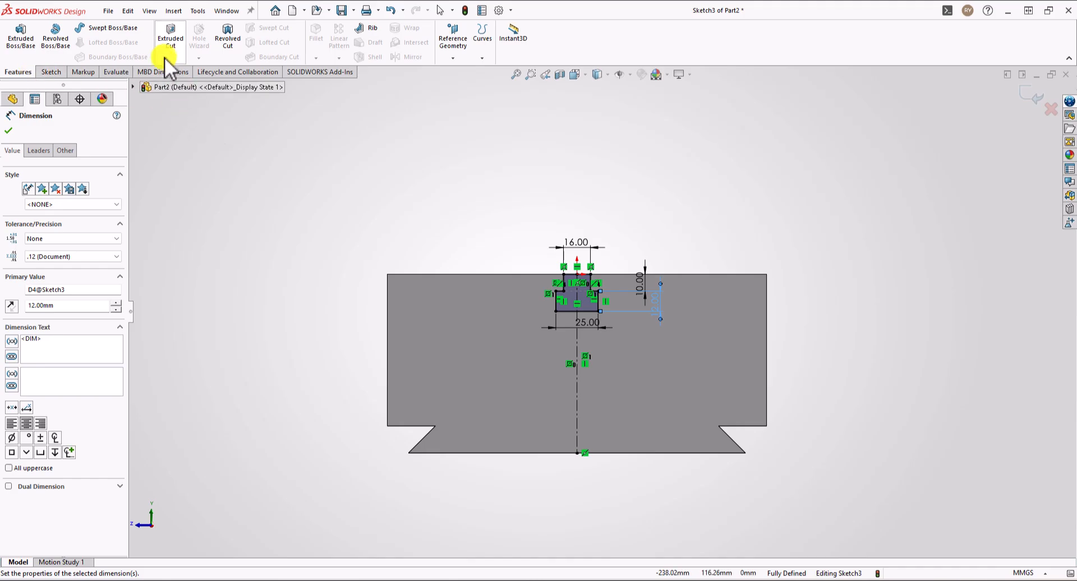
click(169, 39)
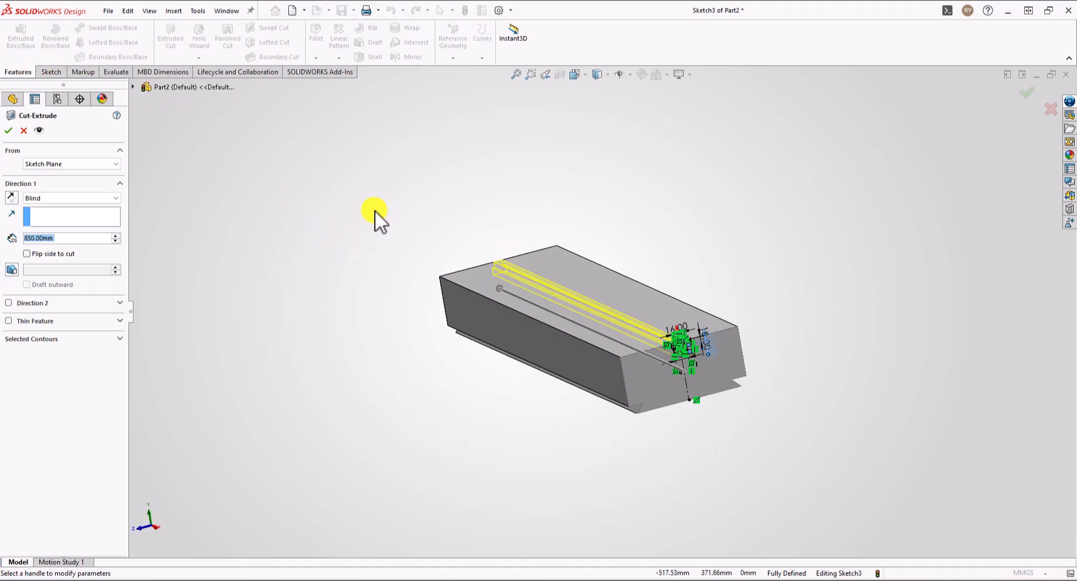
middle_drag(375, 216, 384, 249)
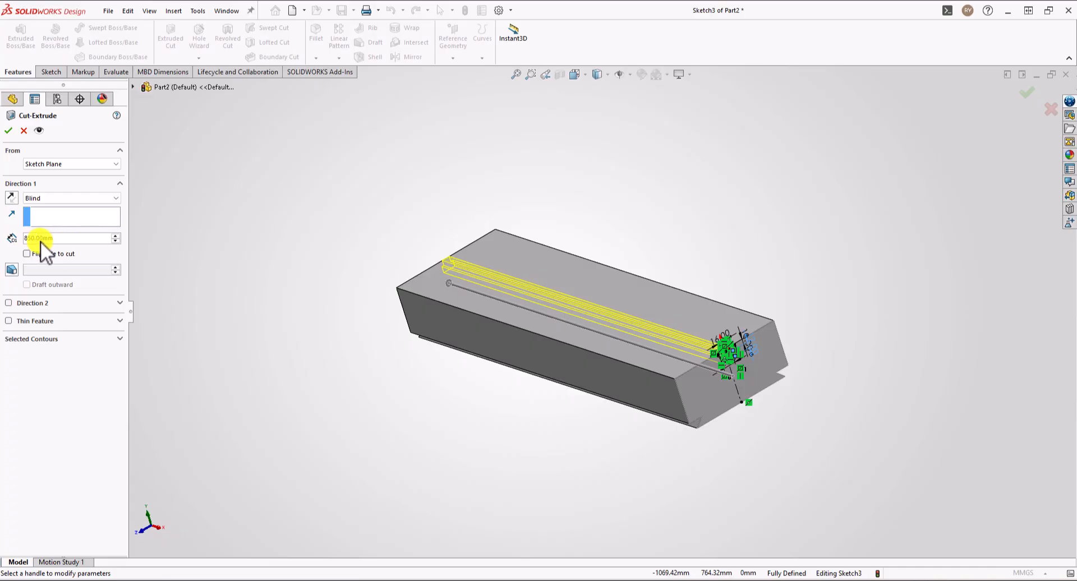
click(63, 200)
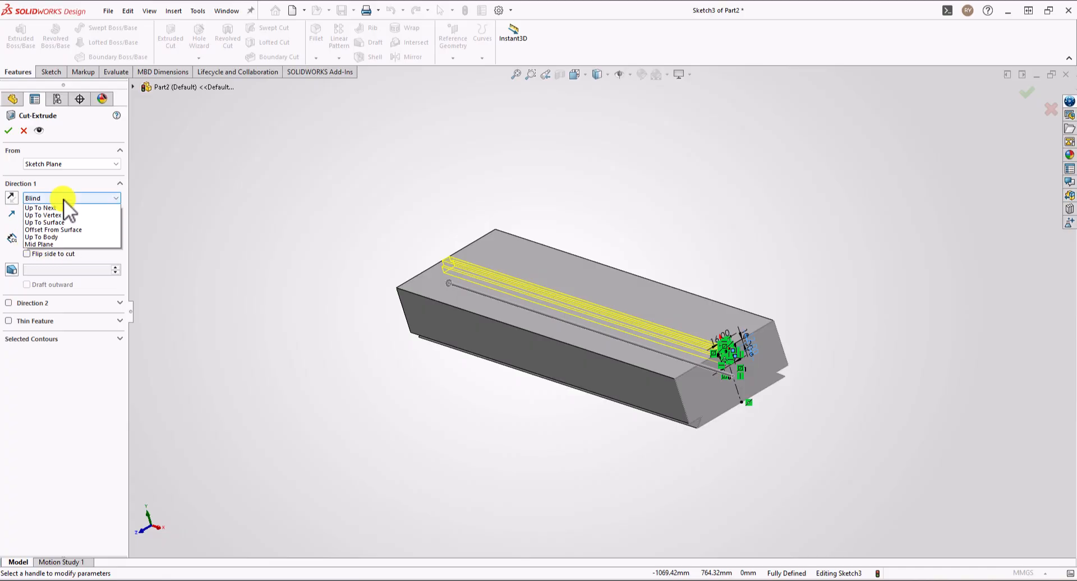
click(59, 213)
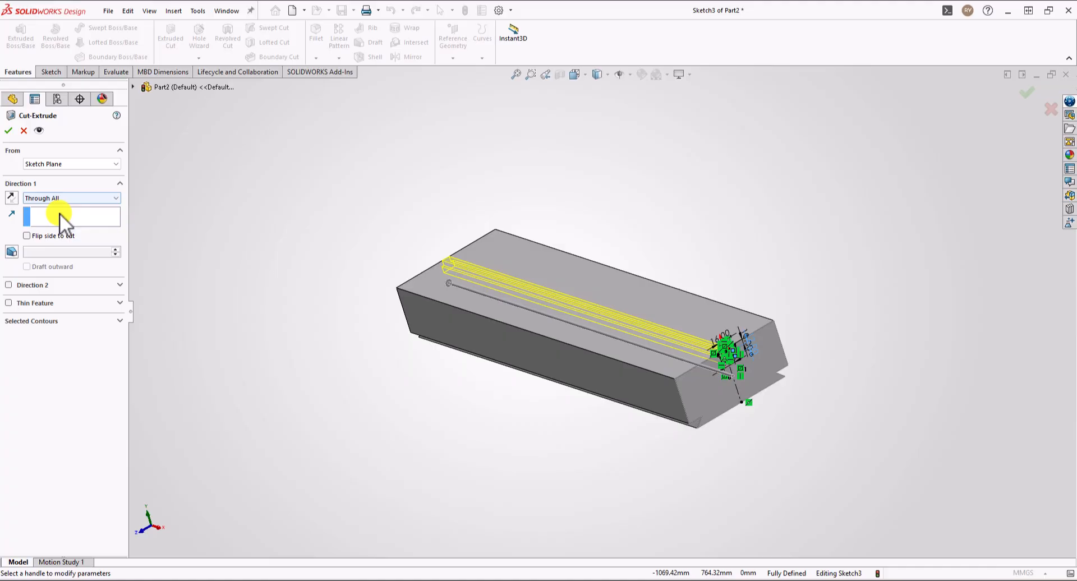
click(8, 130)
key(ctrl+7)
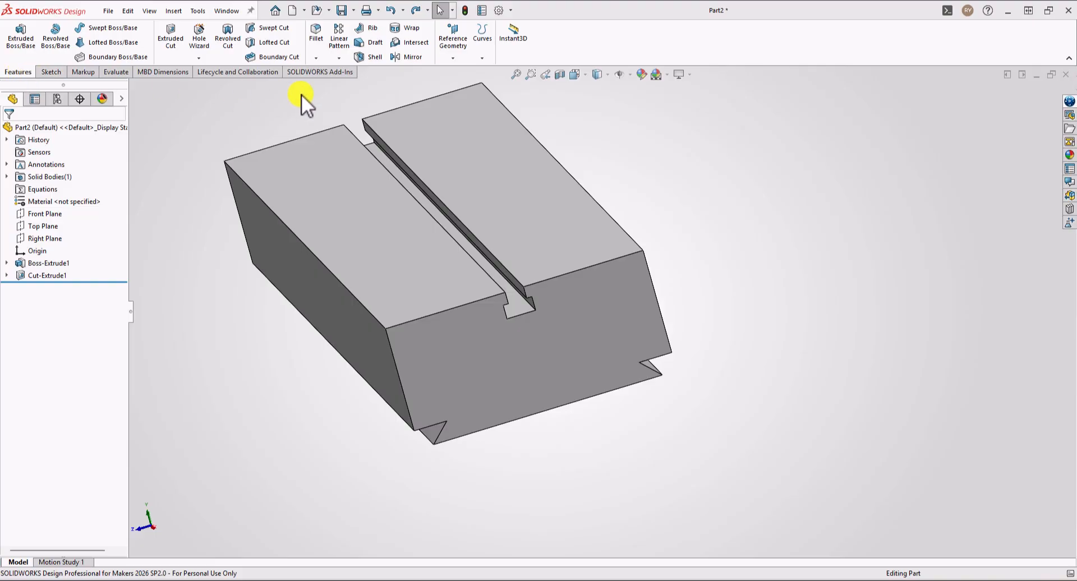
Set up a linear pattern along the end face's top edge with 65 mm spacing and 2 instances.
click(339, 41)
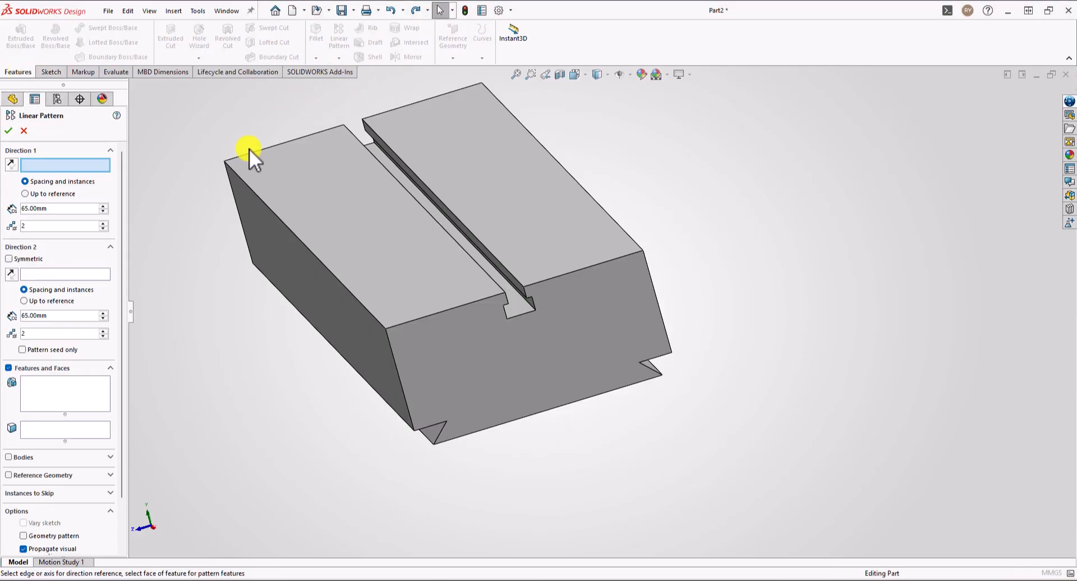
key(z)
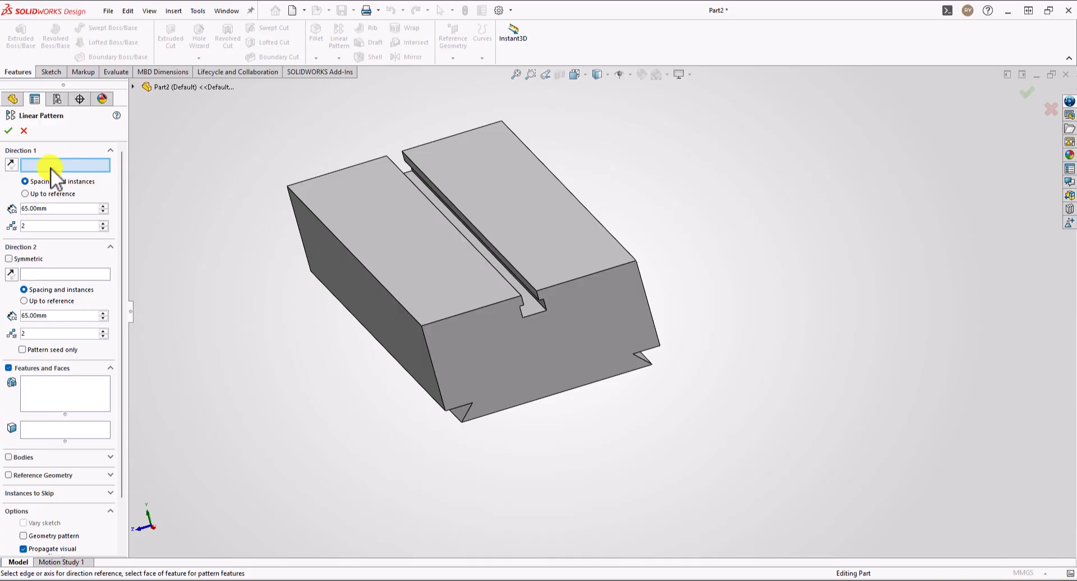
click(572, 281)
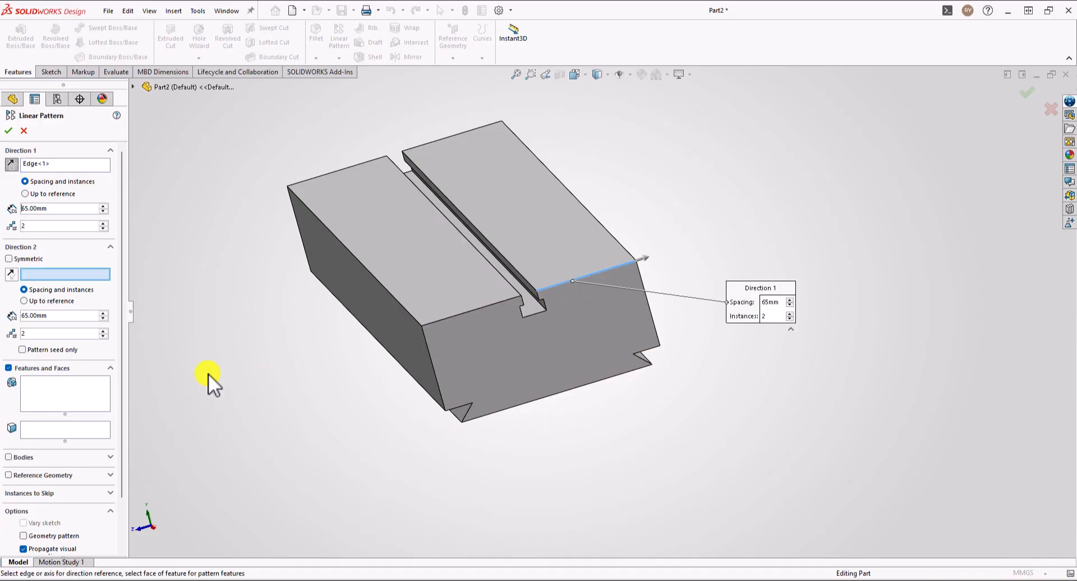
double_click(45, 211)
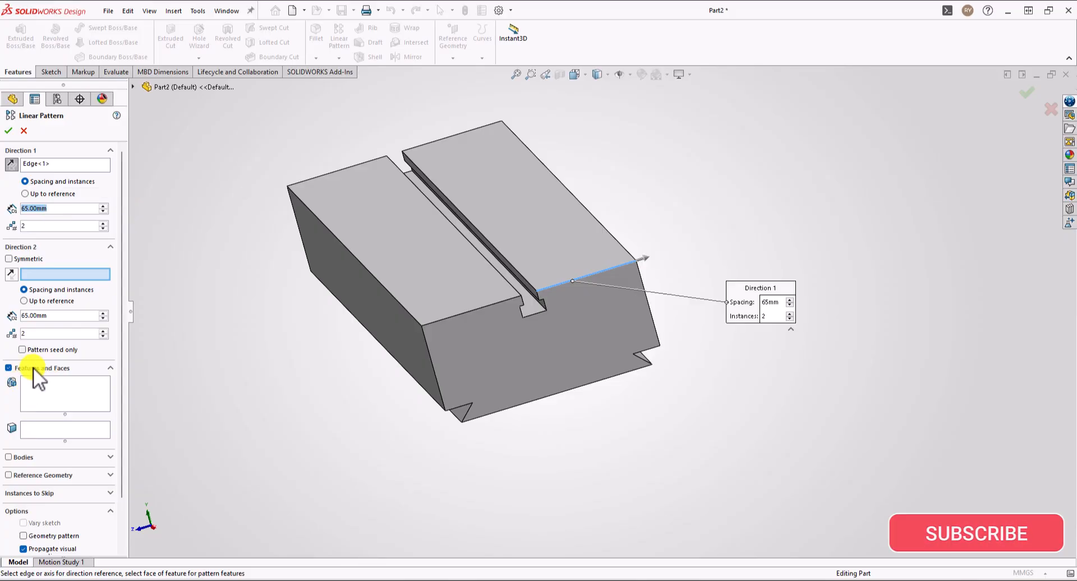
Pattern the T-slot cut with the Symmetric option so it repeats on both sides of the center slot.
click(58, 389)
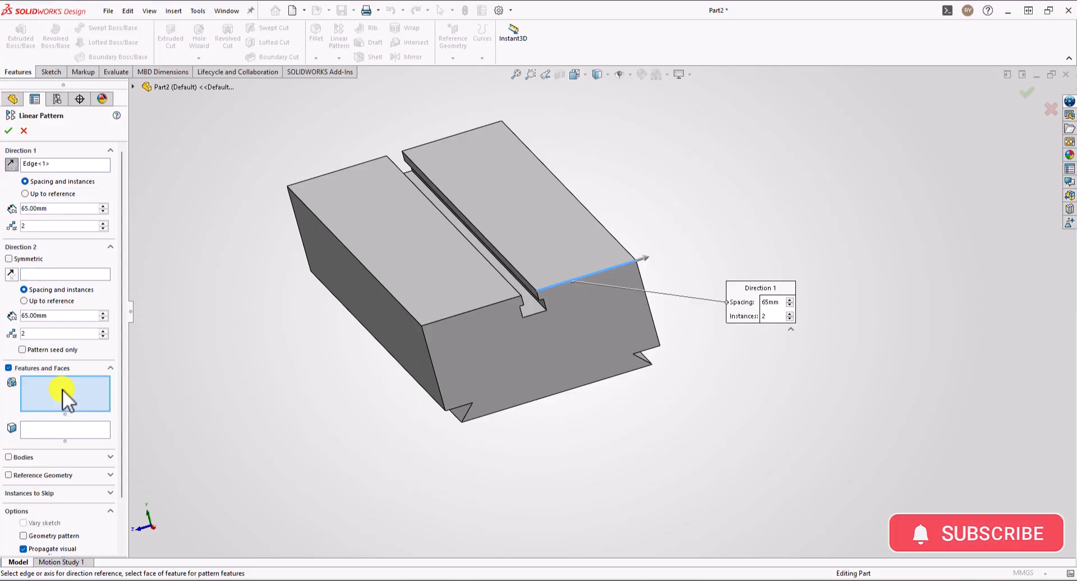
click(133, 86)
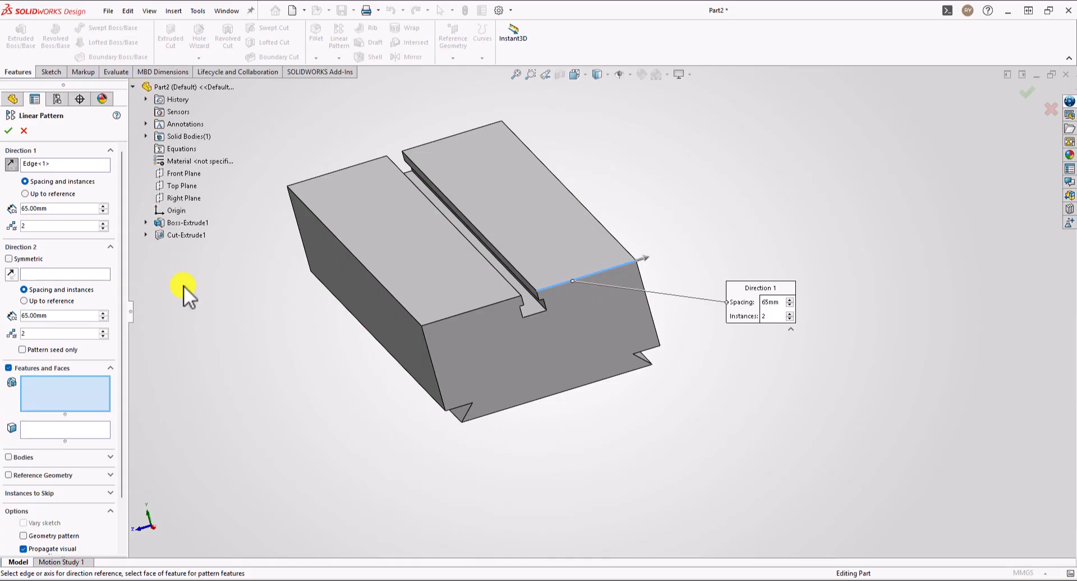
click(181, 235)
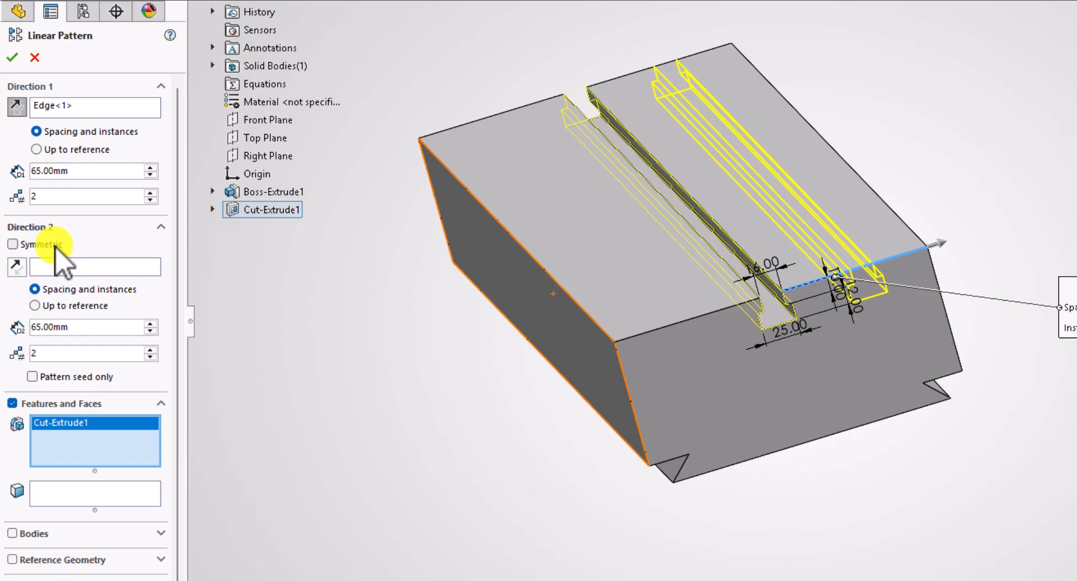
click(12, 244)
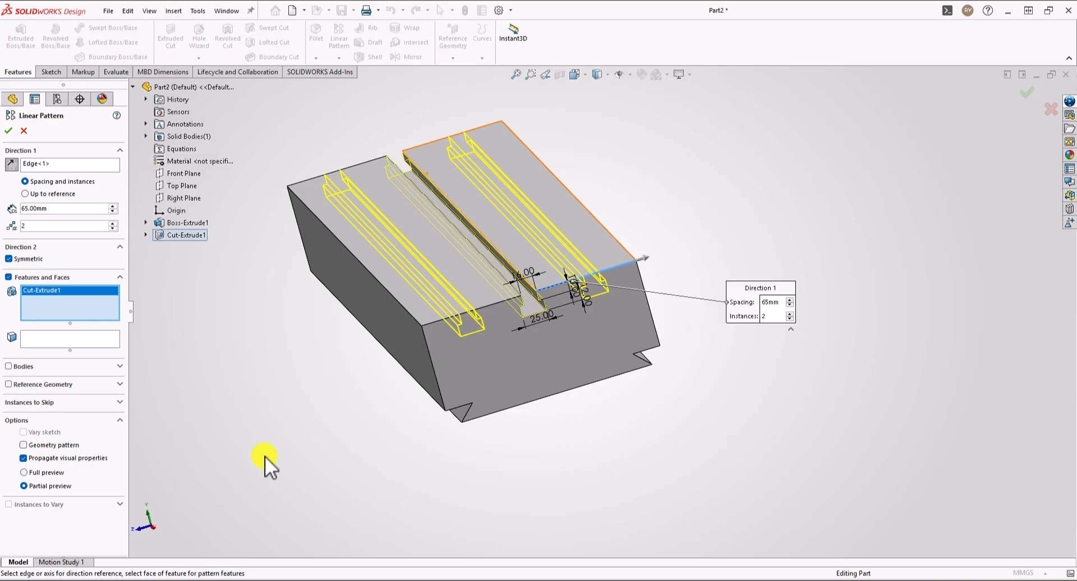
mouse_move(264, 456)
middle_down()
mouse_move(228, 404)
mouse_move(281, 451)
mouse_move(274, 458)
middle_up()
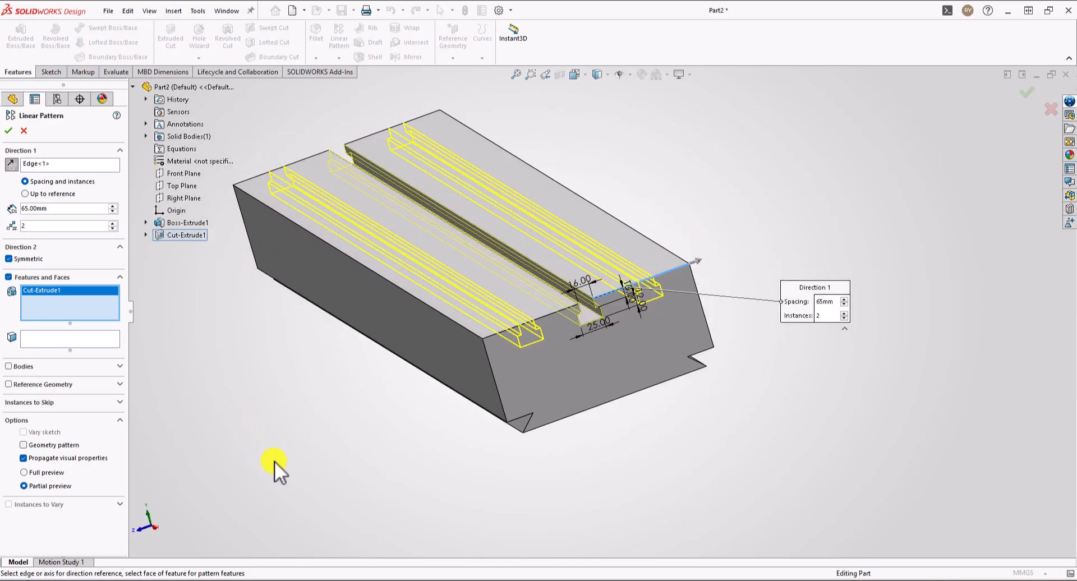
click(17, 136)
mouse_move(443, 495)
middle_down()
mouse_move(385, 413)
mouse_move(431, 501)
middle_up()
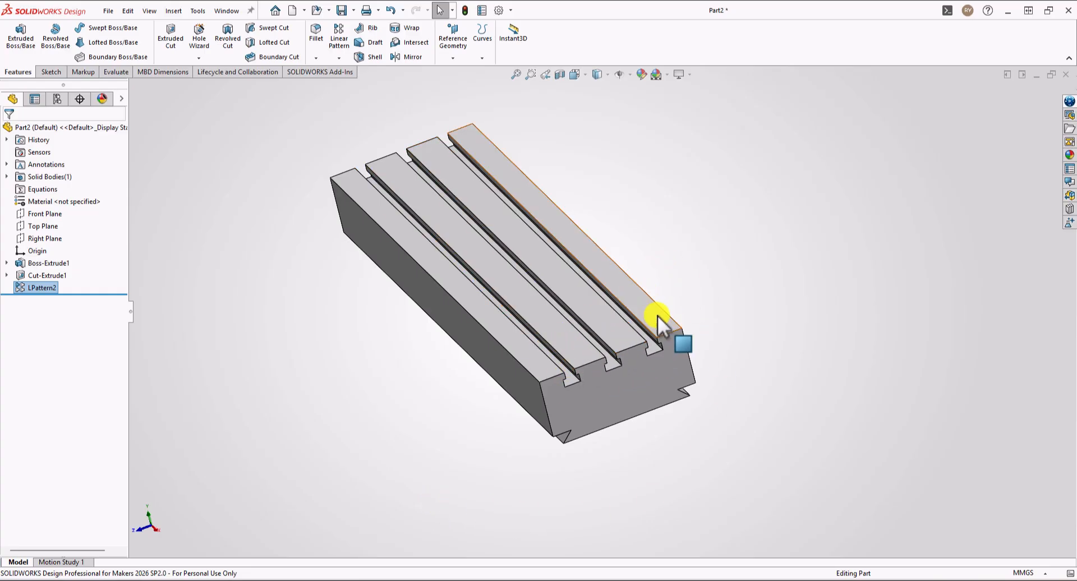
Sketch a horizontal and a vertical centerline through the origin on the block's top face, each spanning the full face.
click(57, 71)
click(15, 35)
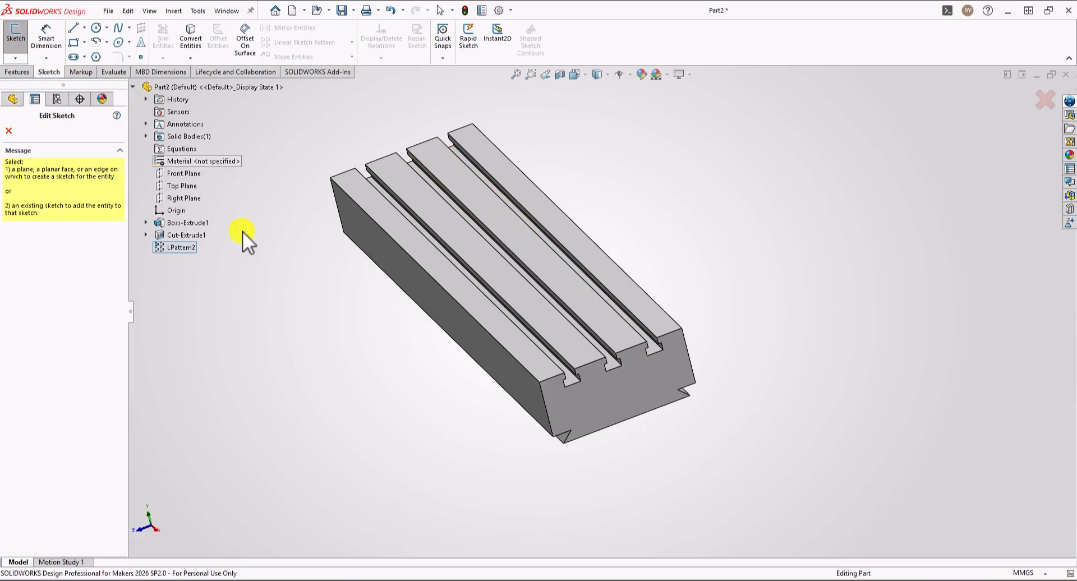
click(546, 325)
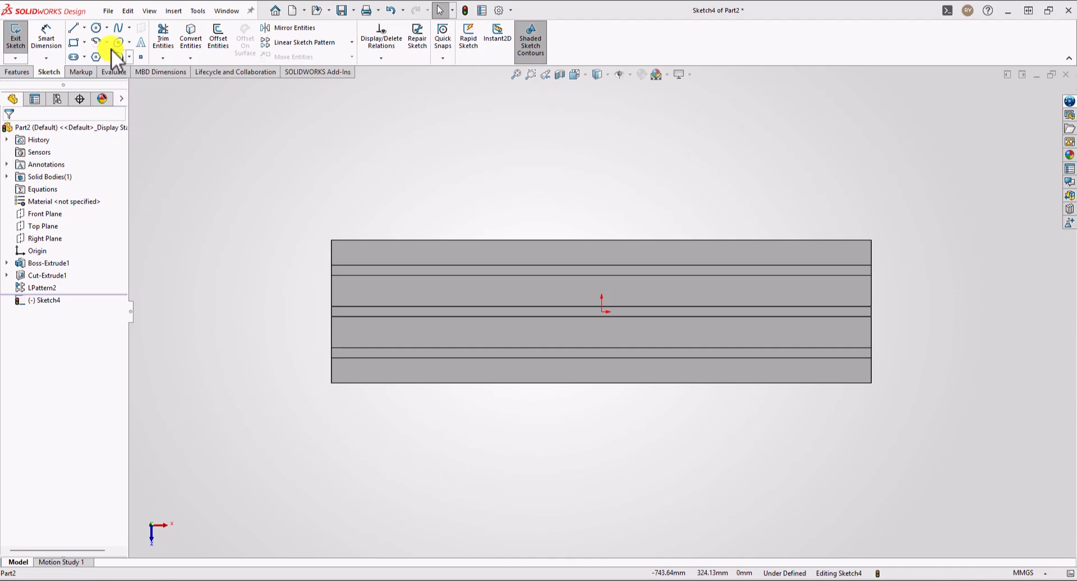
click(84, 28)
click(93, 53)
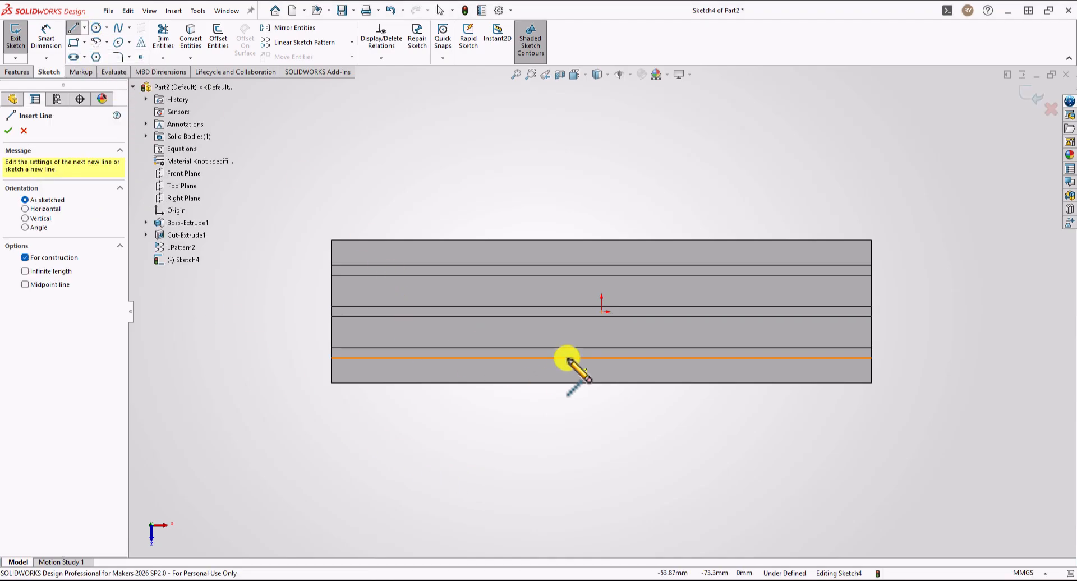
scroll(569, 361, down, 3)
scroll(241, 282, up, 3)
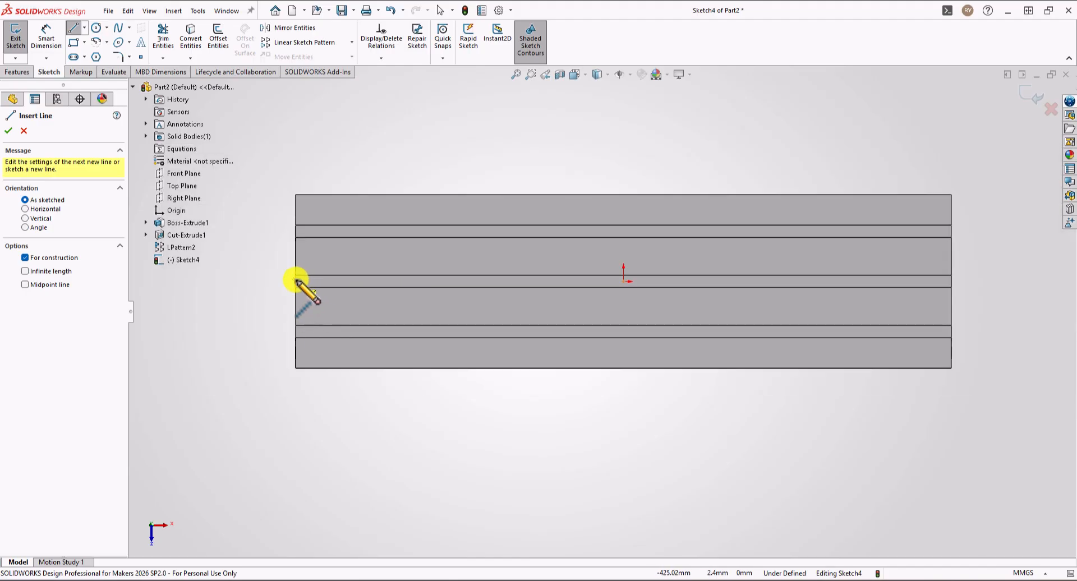
mouse_move(295, 281)
mouse_down()
mouse_move(930, 271)
mouse_move(951, 282)
mouse_up()
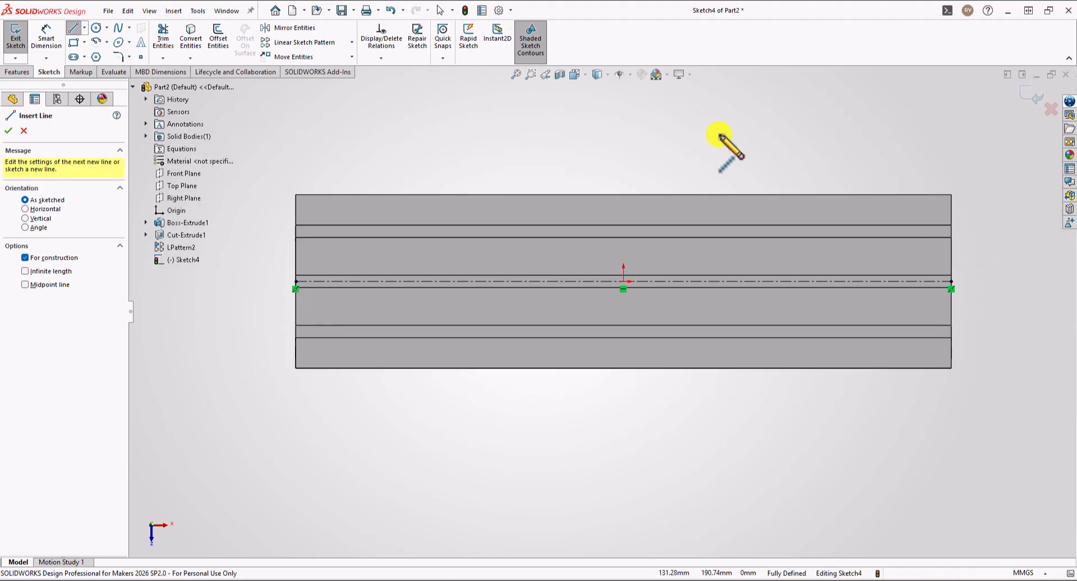
drag(623, 194, 623, 376)
key(Escape)
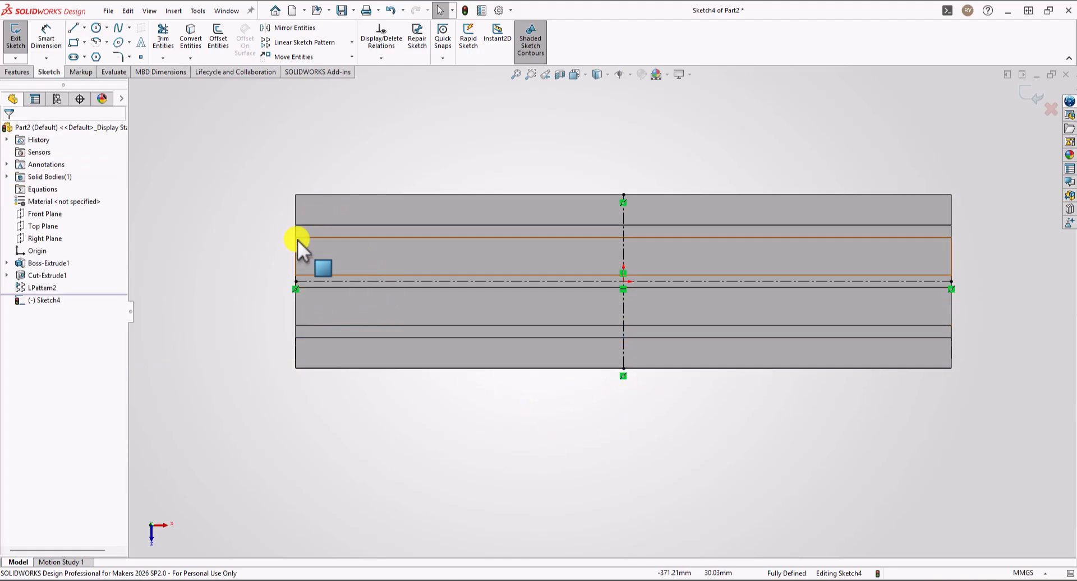
Sketch a vertical straight slot near the top face's left end, about 133 mm between arc centers and about 37 mm wide.
click(75, 58)
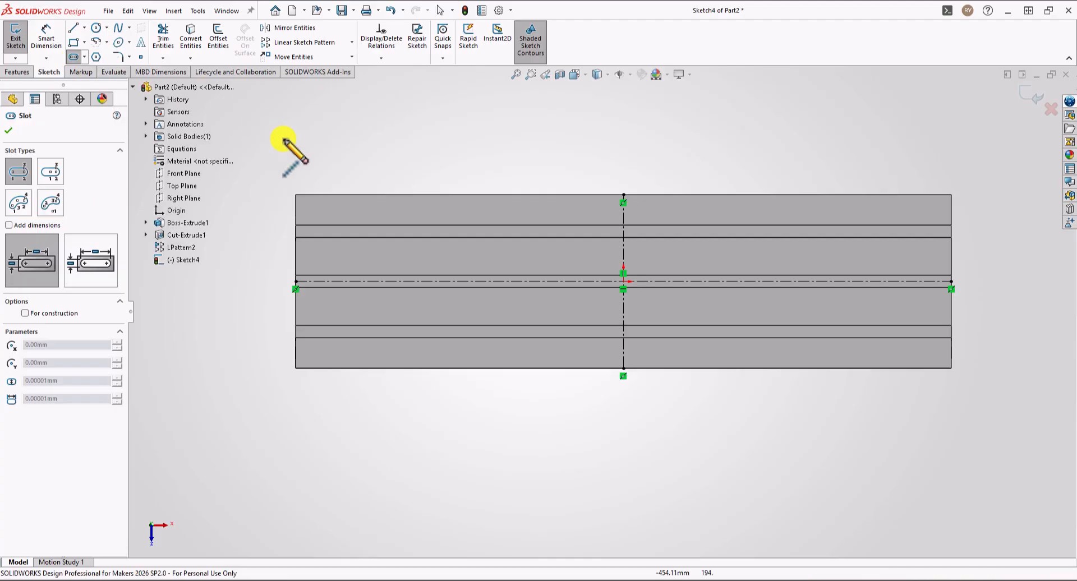
scroll(342, 260, down, 2)
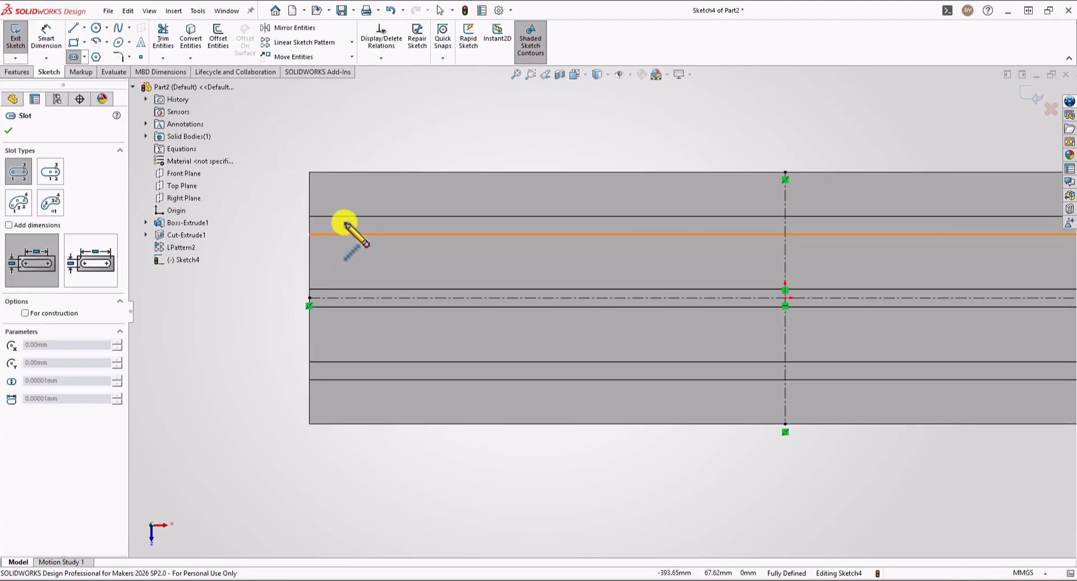
click(344, 224)
click(344, 372)
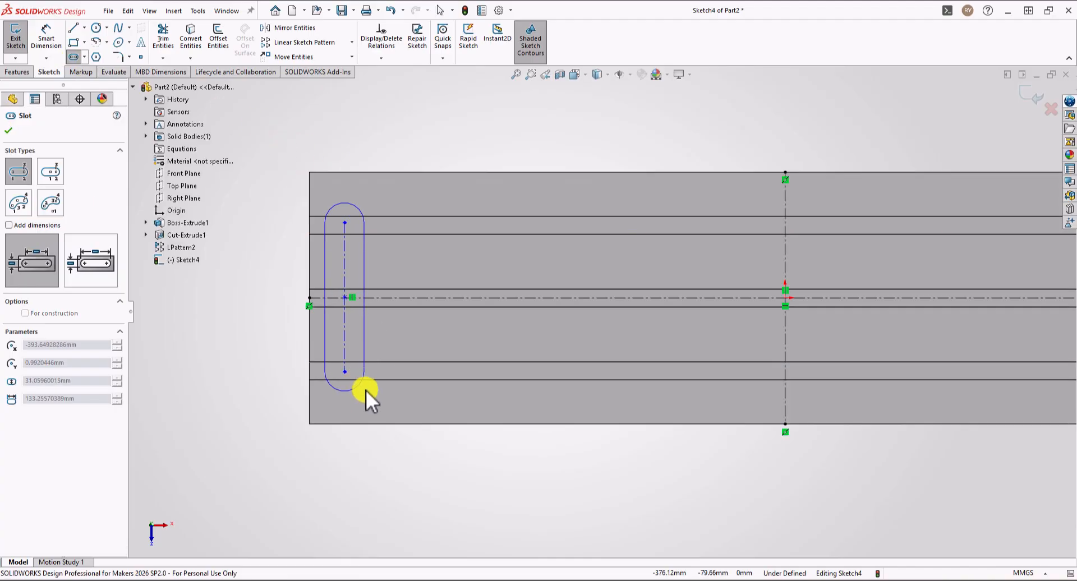
click(366, 389)
key(Escape)
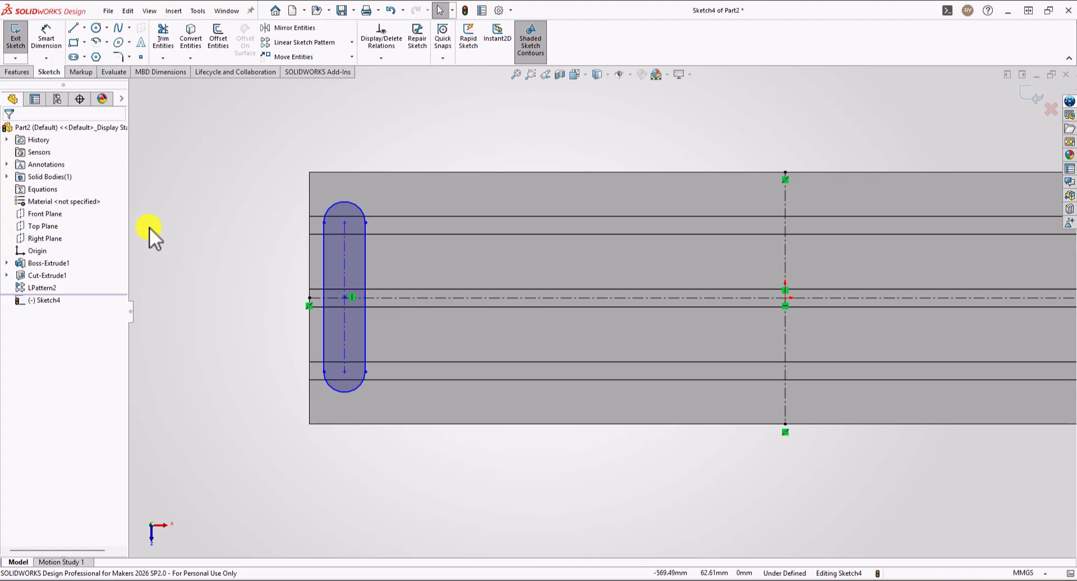
Add a Coincident relation between the vertical slot's center point and the horizontal centerline.
scroll(385, 345, down, 4)
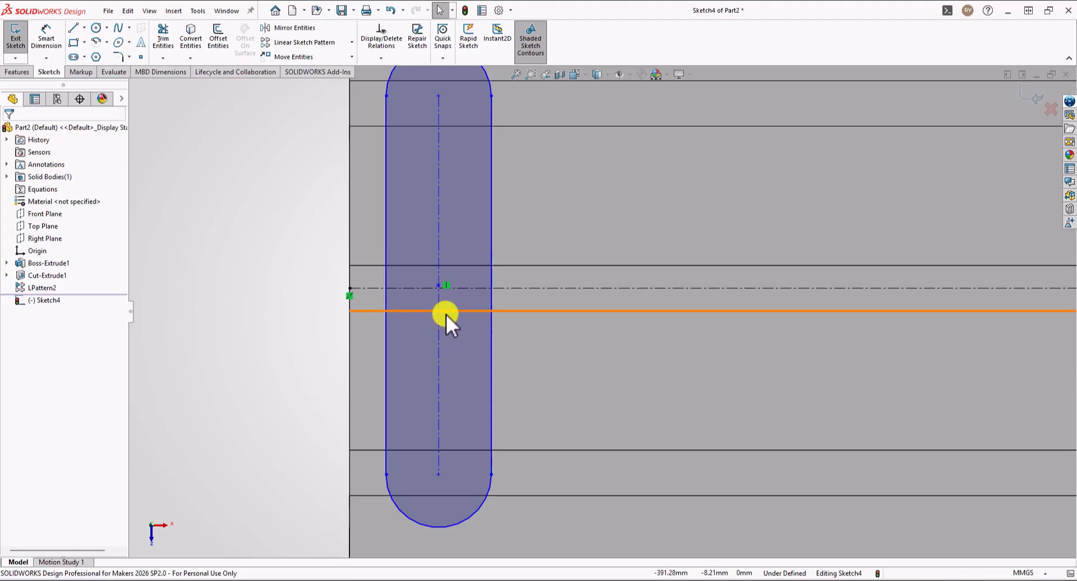
click(439, 286)
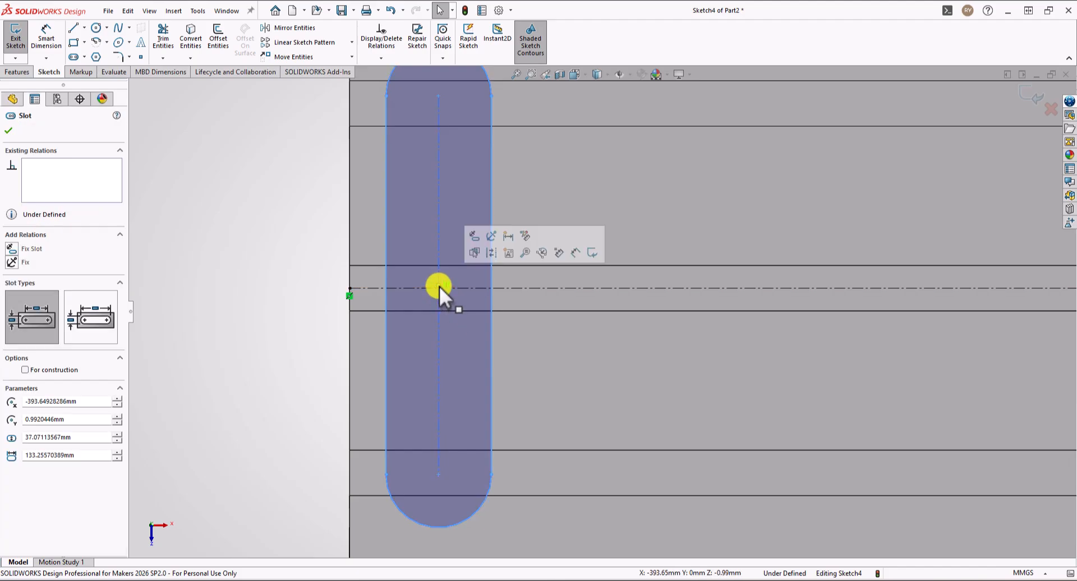
ctrl+click(571, 288)
click(31, 325)
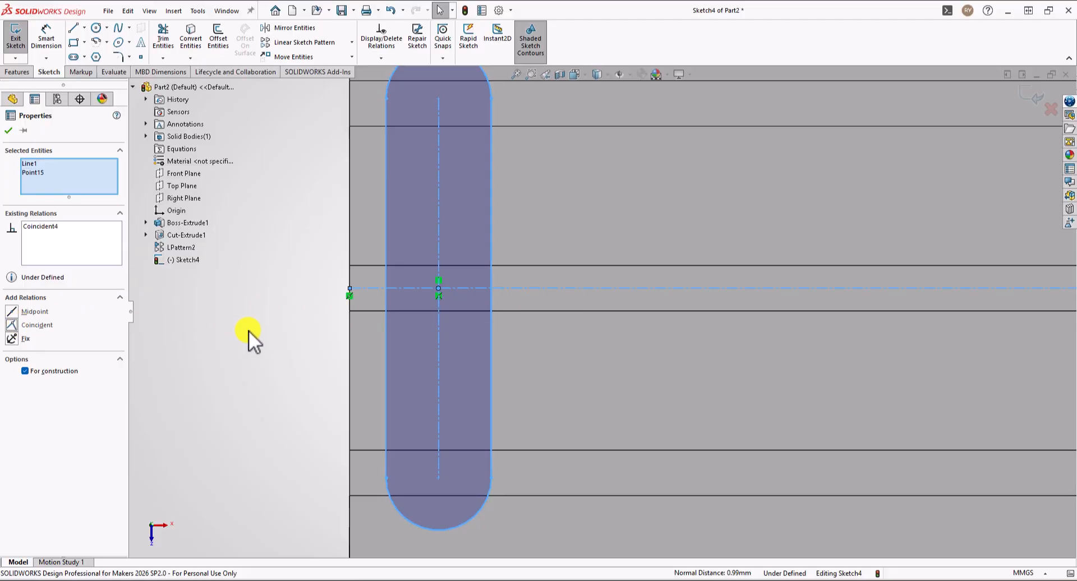
click(250, 331)
Dimension the distance between the slot's two arc centers as 165 mm.
scroll(284, 338, up, 4)
click(49, 43)
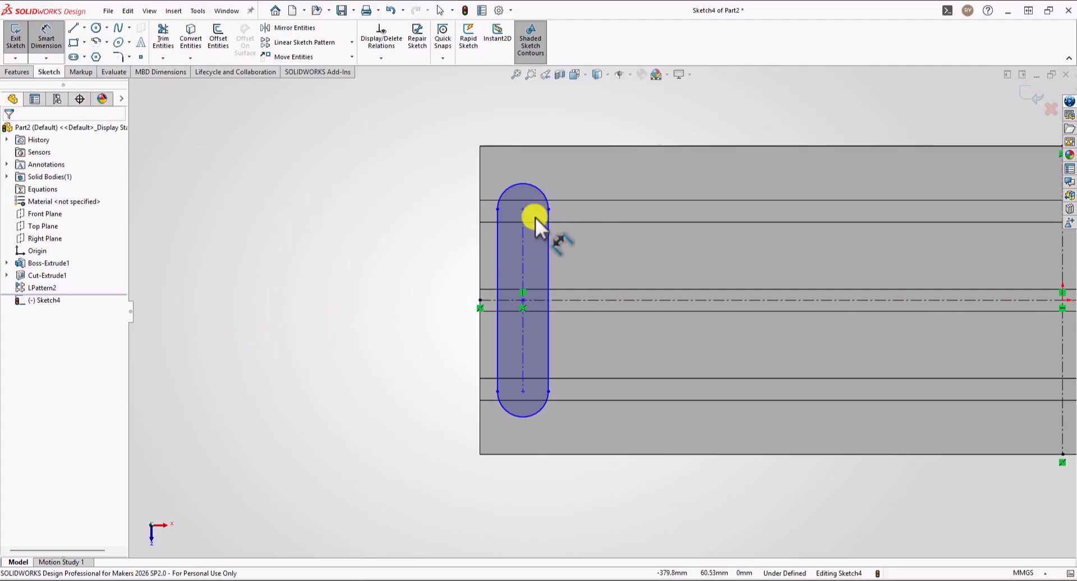
click(522, 210)
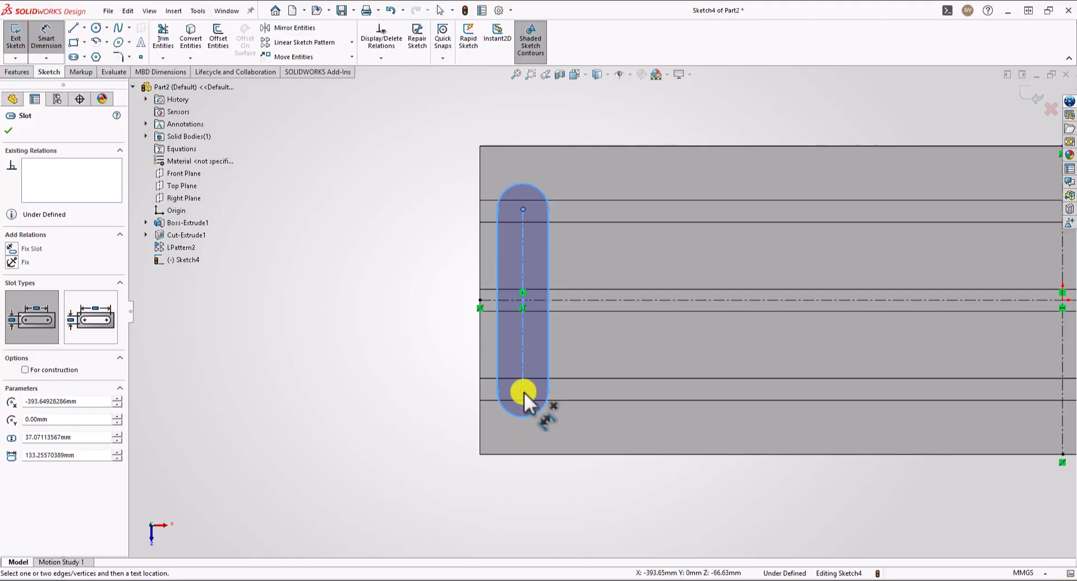
click(523, 391)
click(410, 306)
text(165)
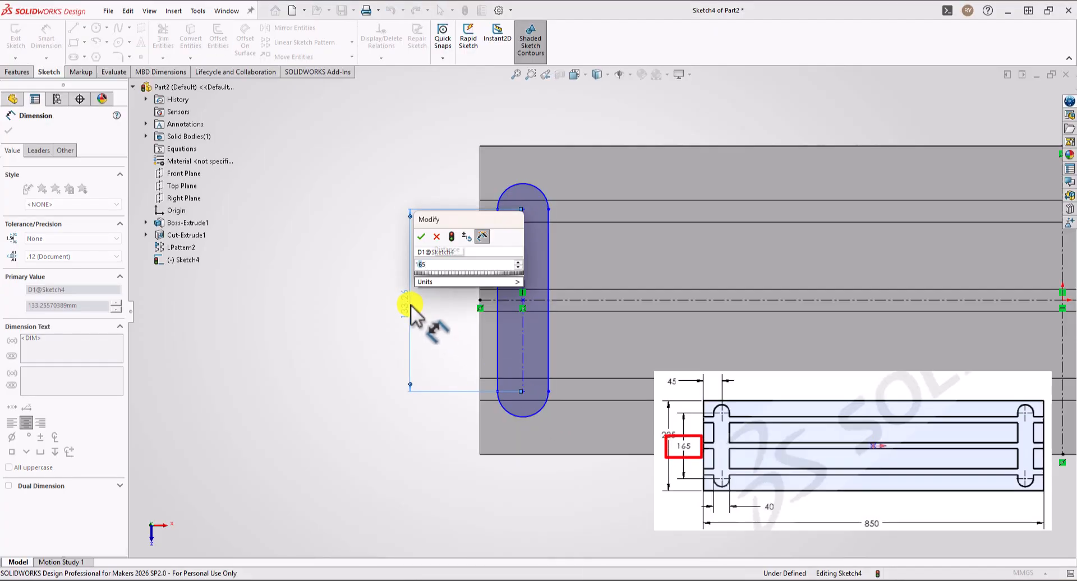
key(Return)
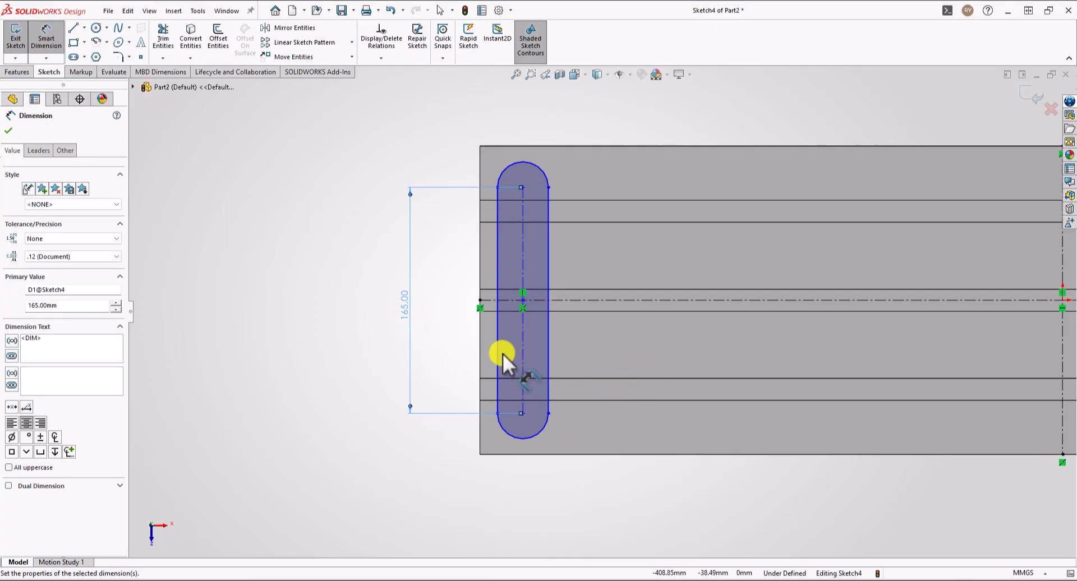
Dimension the slot's width between its two straight sides as 40 mm.
click(507, 355)
click(549, 351)
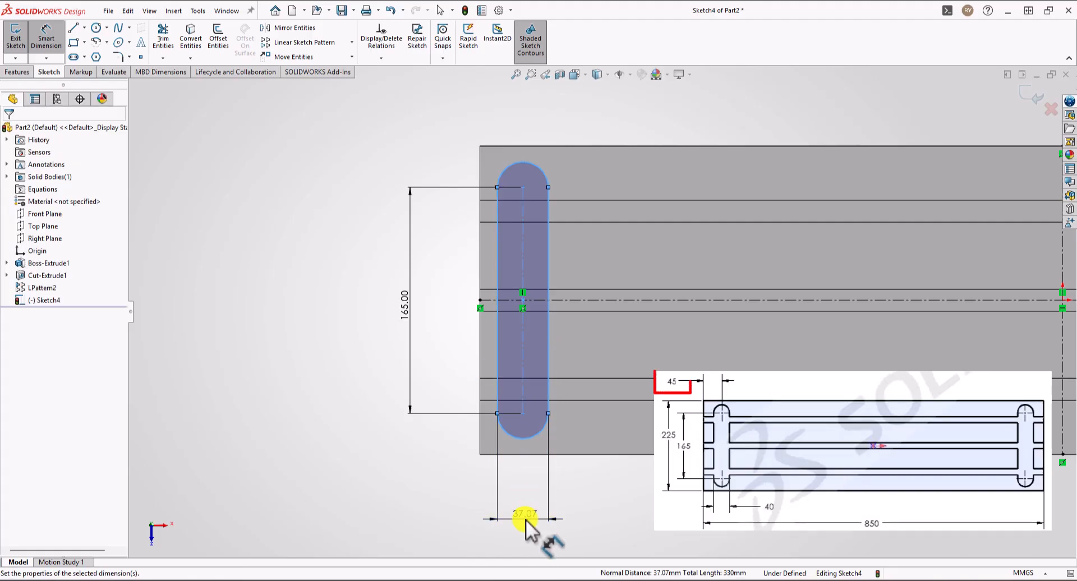
click(526, 519)
text(40)
key(Return)
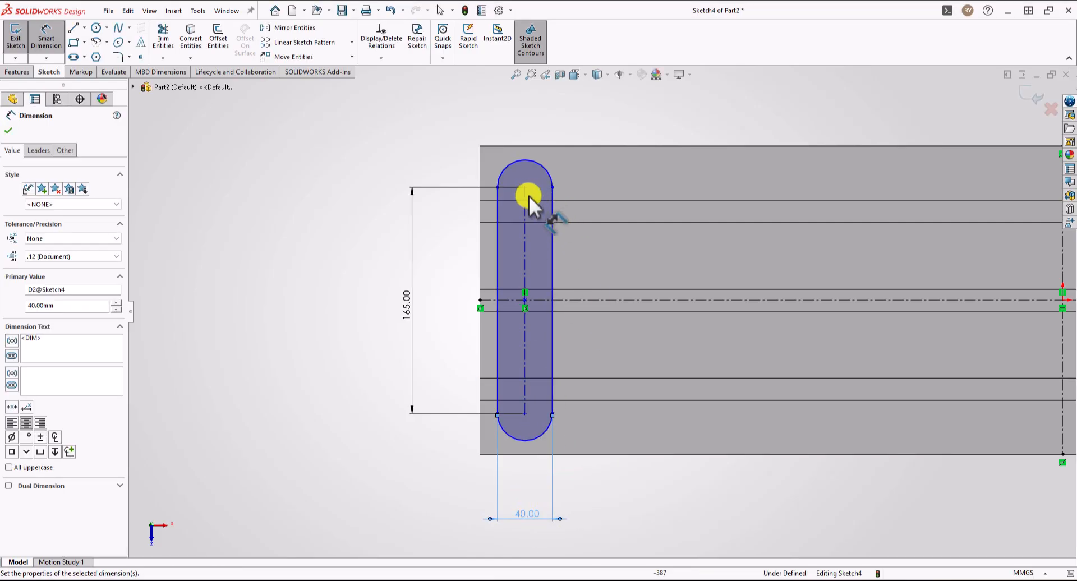
Dimension the slot's centerline 45 mm from the short edge of the top face nearest to it.
click(527, 195)
click(481, 201)
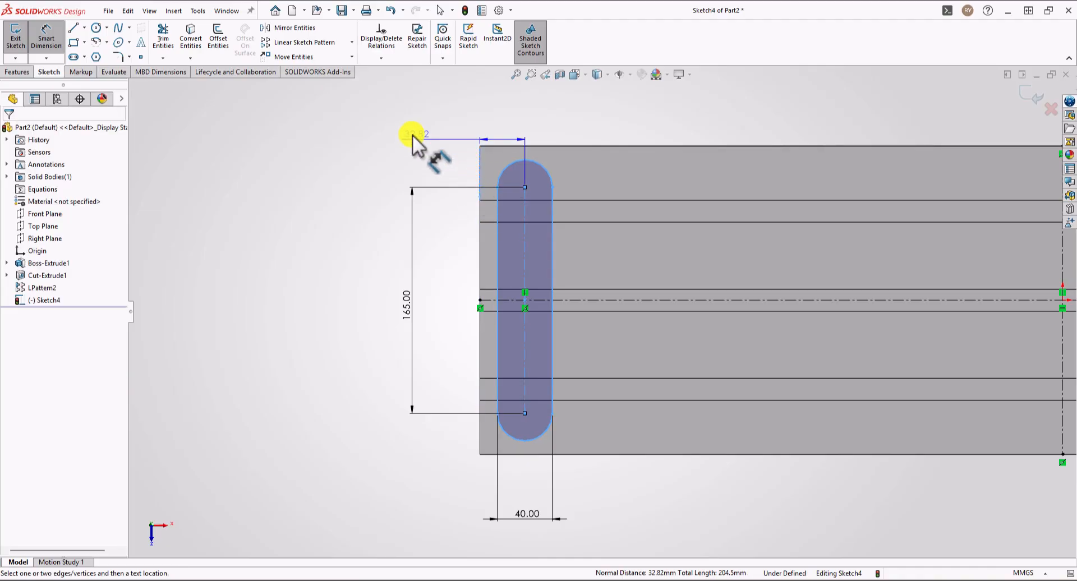
click(390, 118)
text(45)
key(Return)
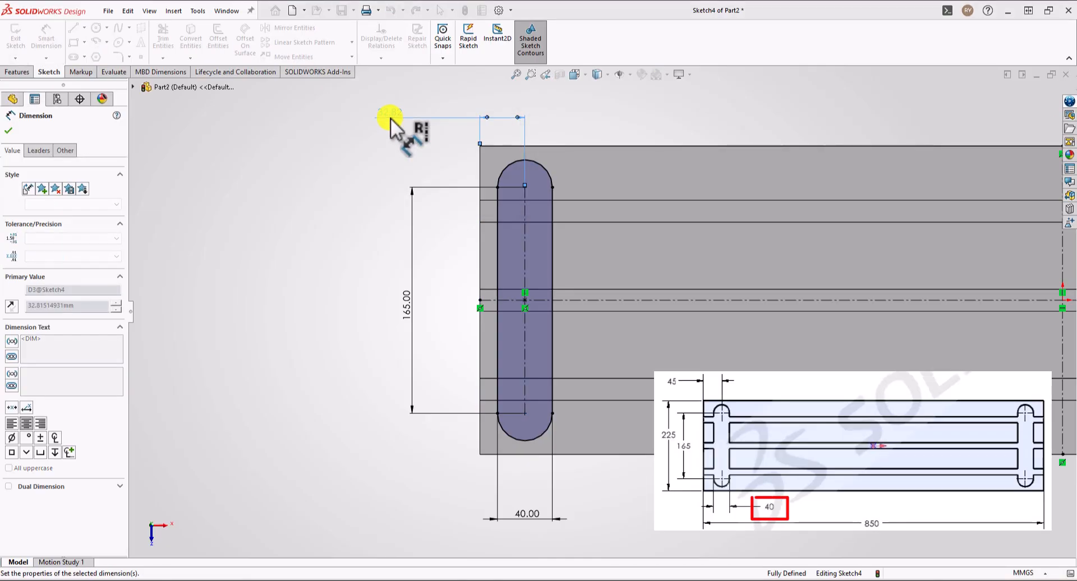
Cut-extrude the slot sketch with the Up To Surface end condition, ending at the bottom face of a T-slot.
key(z)
scroll(455, 293, up, 3)
scroll(989, 364, down, 3)
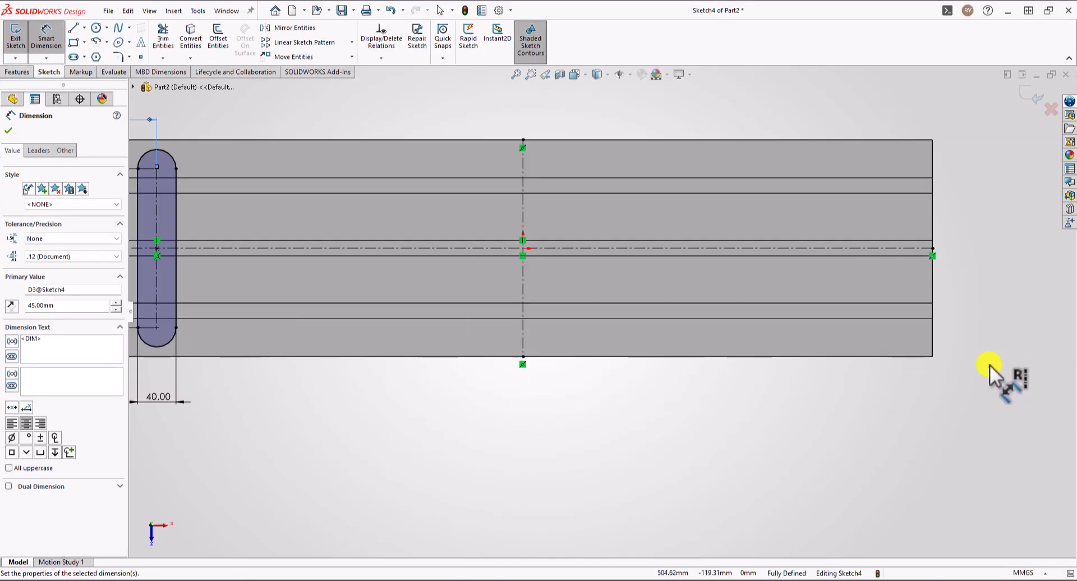
scroll(989, 364, up, 1)
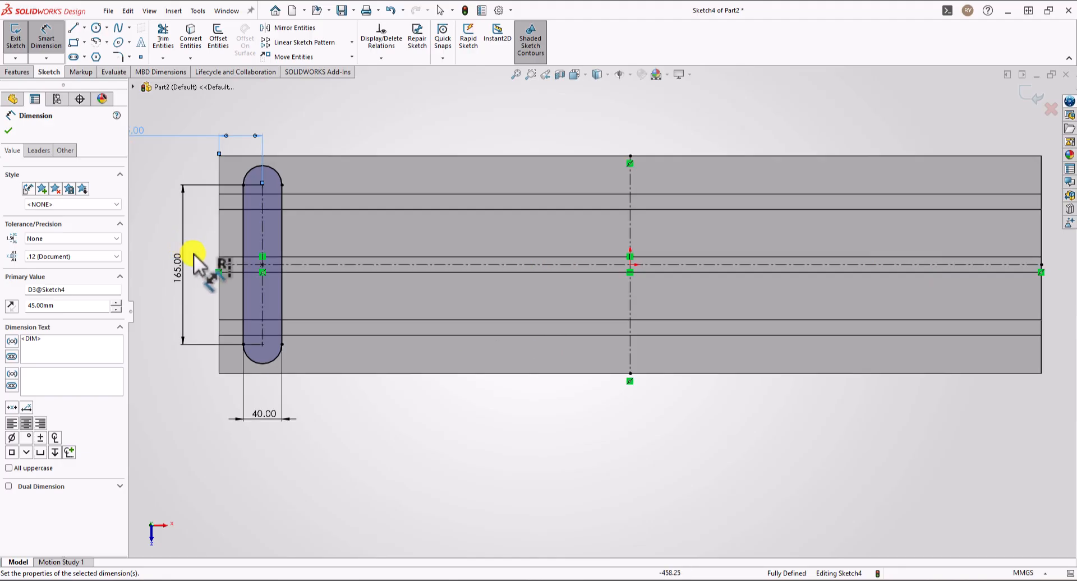
mouse_move(217, 274)
middle_down()
mouse_move(173, 192)
mouse_move(312, 221)
mouse_move(456, 283)
mouse_move(441, 328)
mouse_move(462, 267)
middle_up()
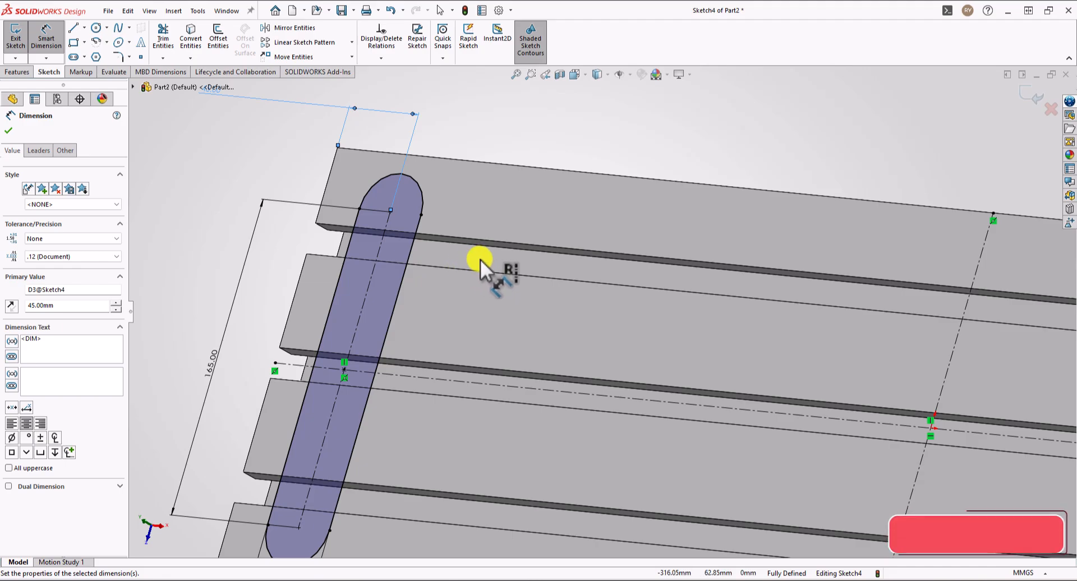
click(28, 71)
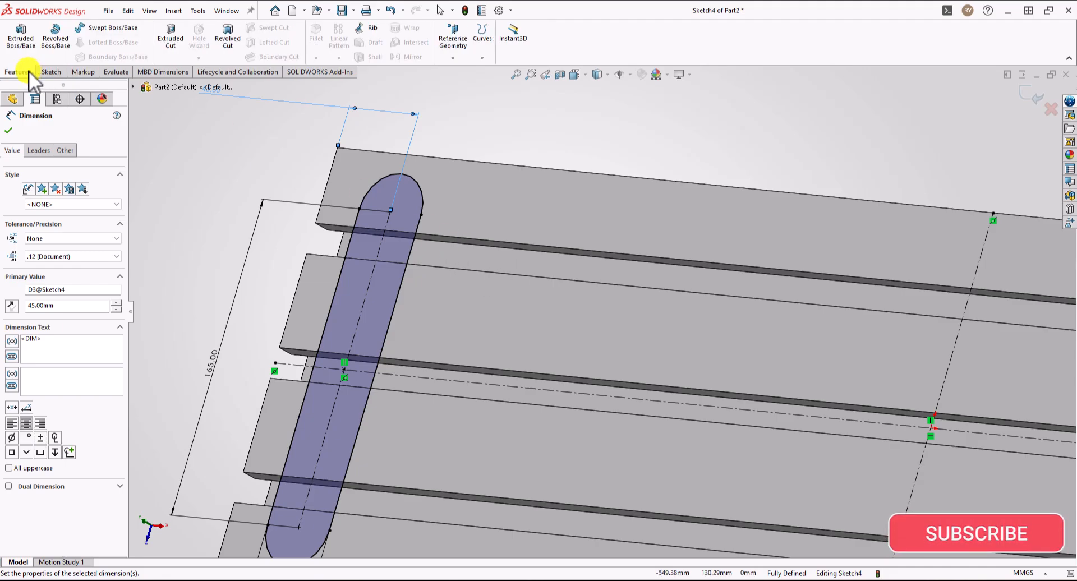
click(172, 45)
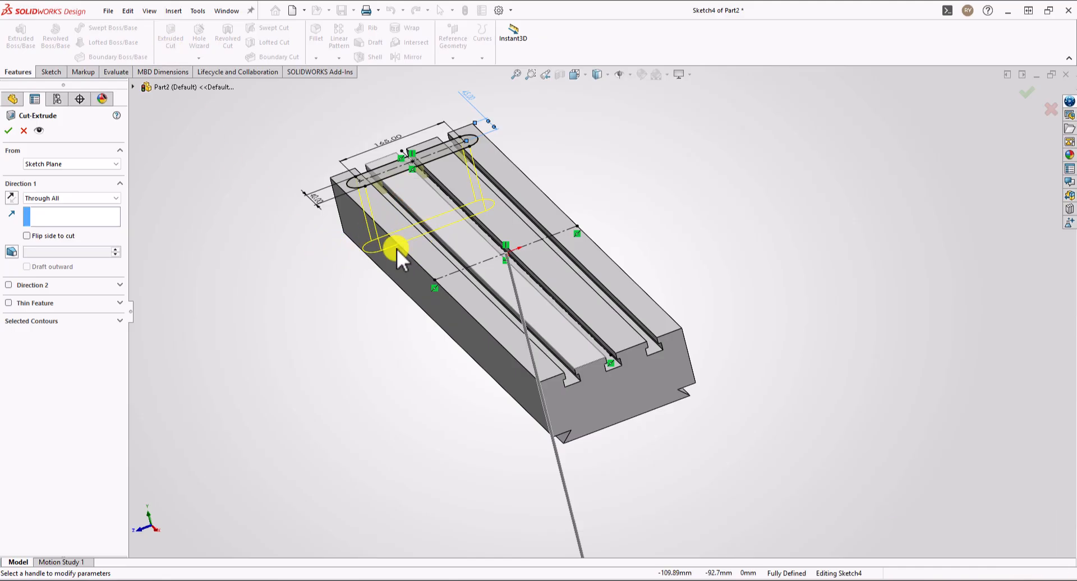
click(97, 199)
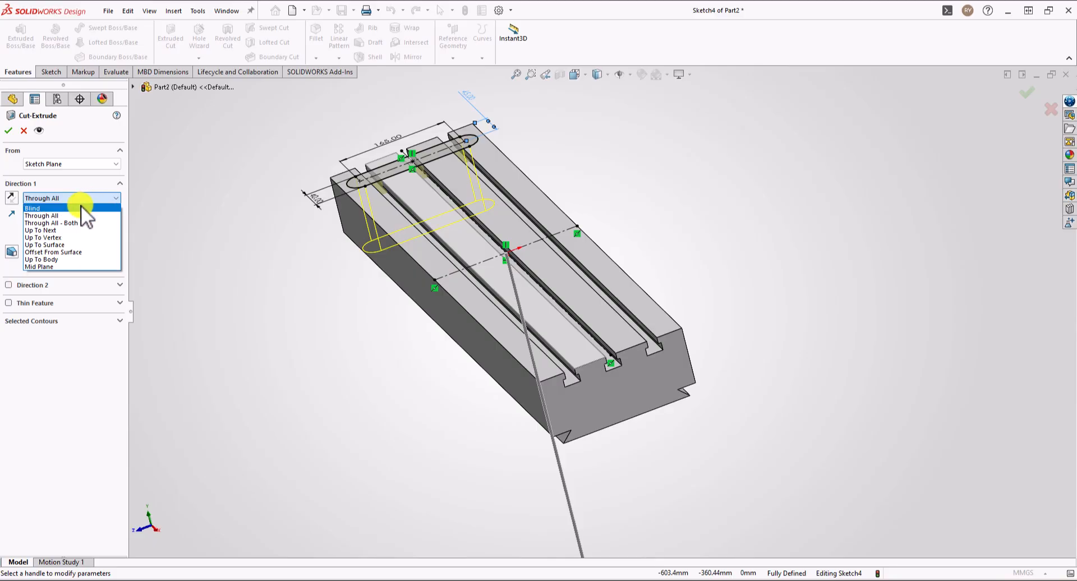
click(59, 245)
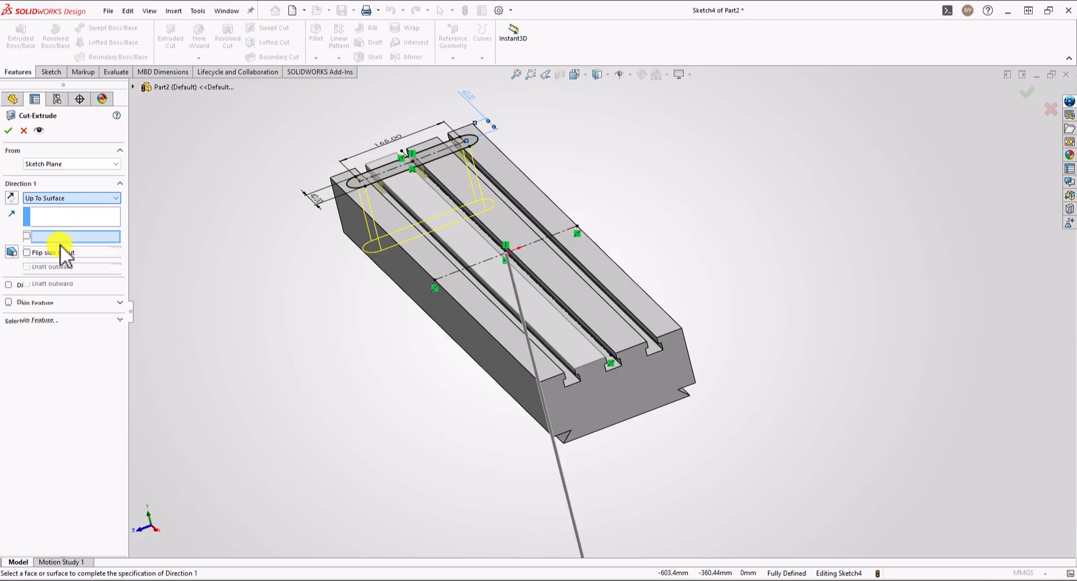
scroll(401, 191, down, 5)
scroll(546, 240, down, 3)
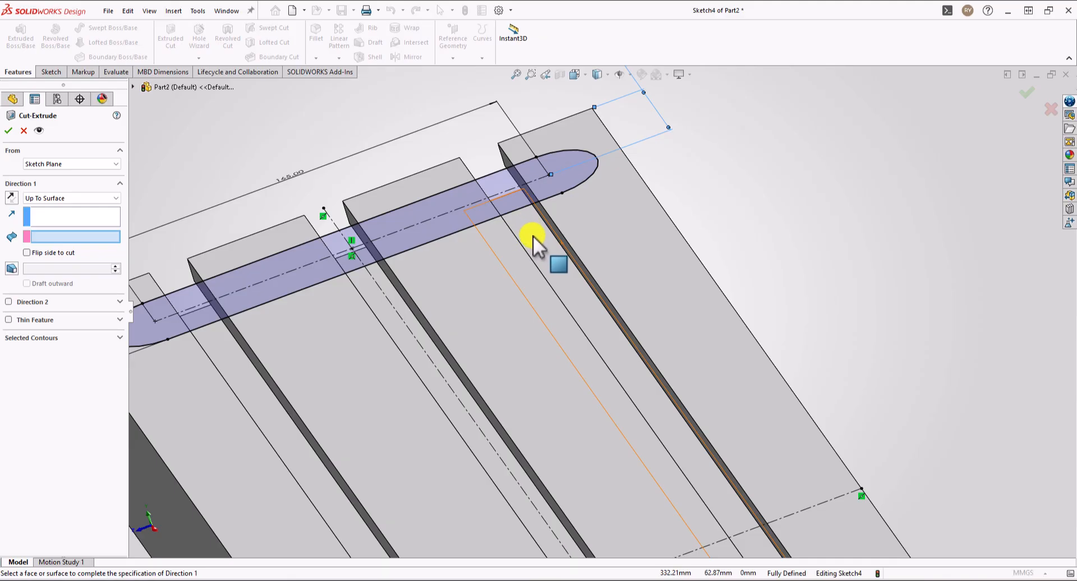
middle_drag(533, 236, 524, 283)
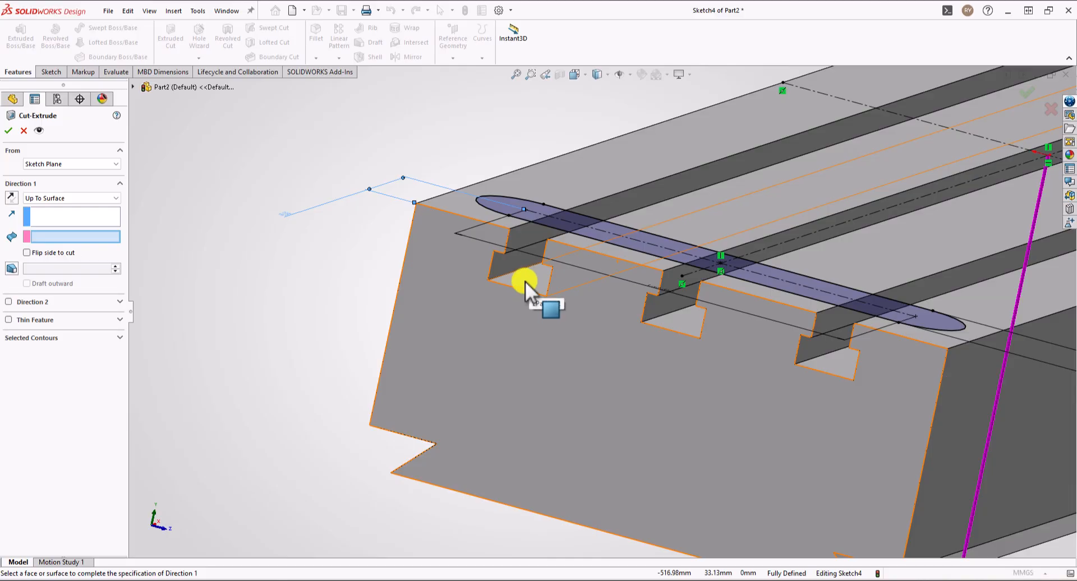
click(524, 281)
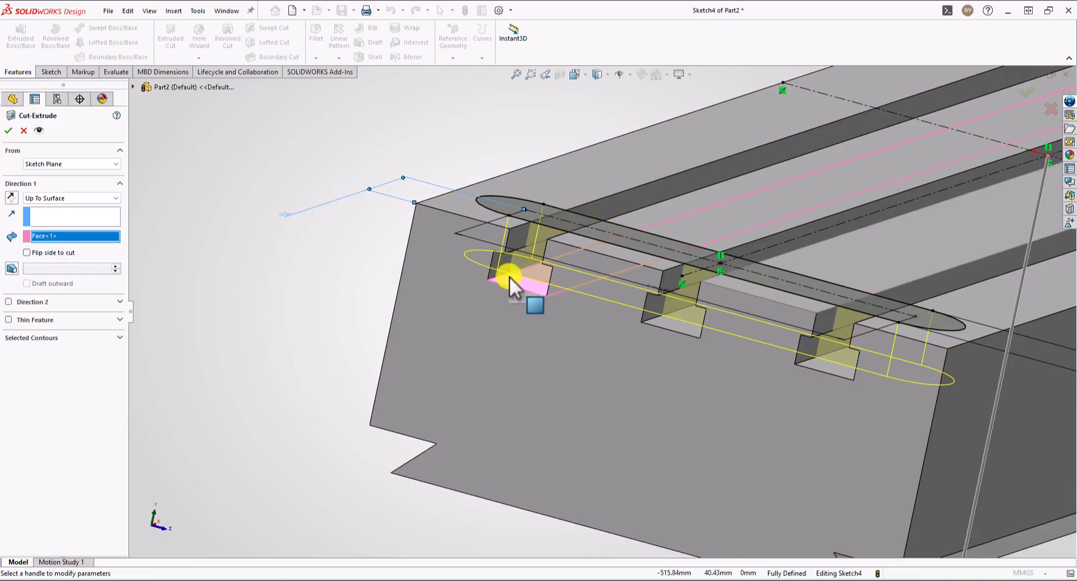
click(9, 130)
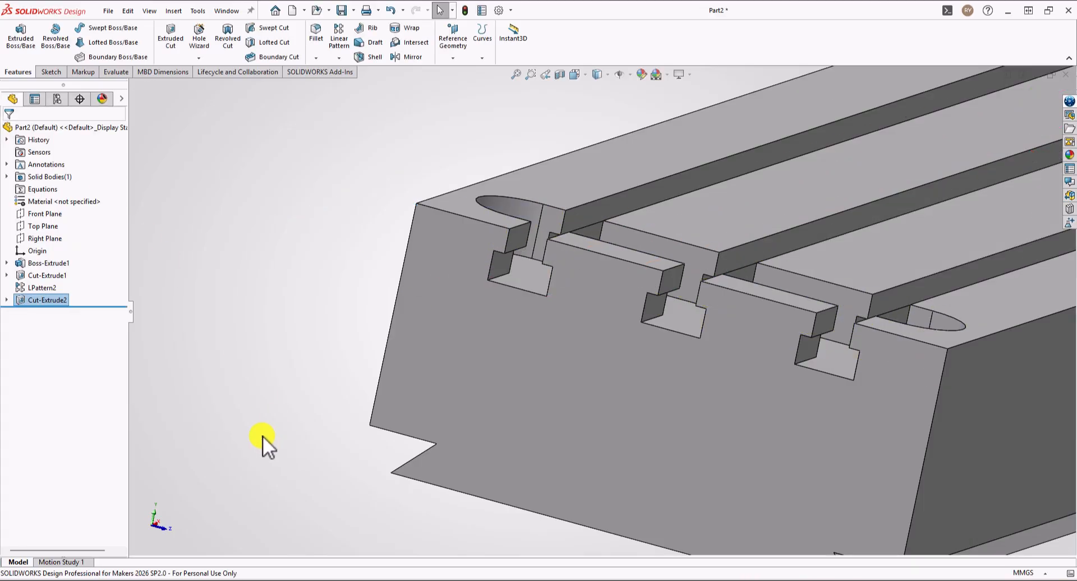
Mirror the cross slot cut about the Right Plane to the other end of the table.
mouse_move(262, 436)
middle_down()
mouse_move(200, 463)
mouse_move(163, 499)
mouse_move(248, 424)
middle_up()
scroll(533, 391, up, 5)
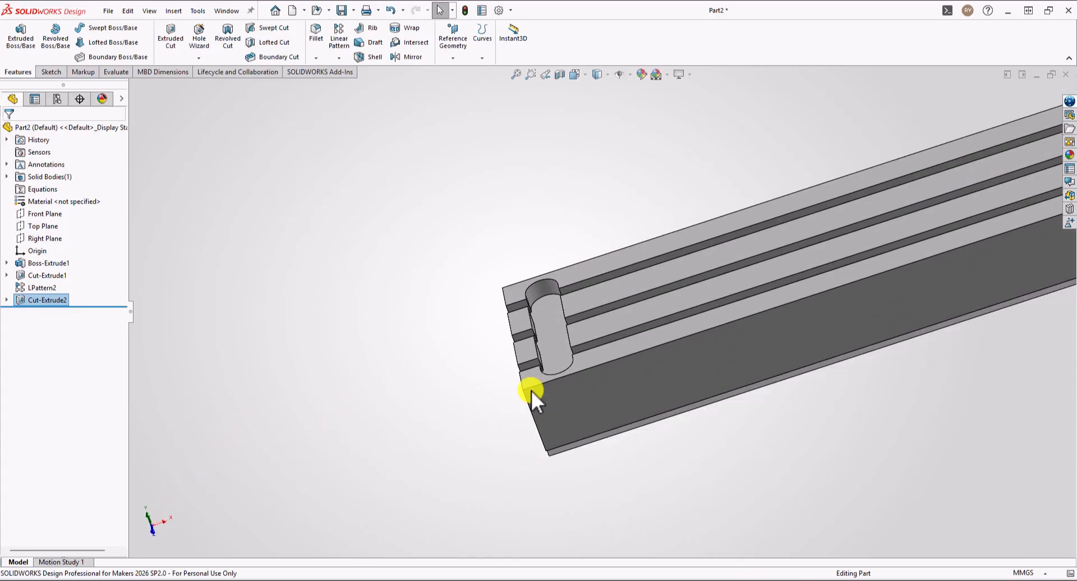
middle_drag(533, 391, 571, 452)
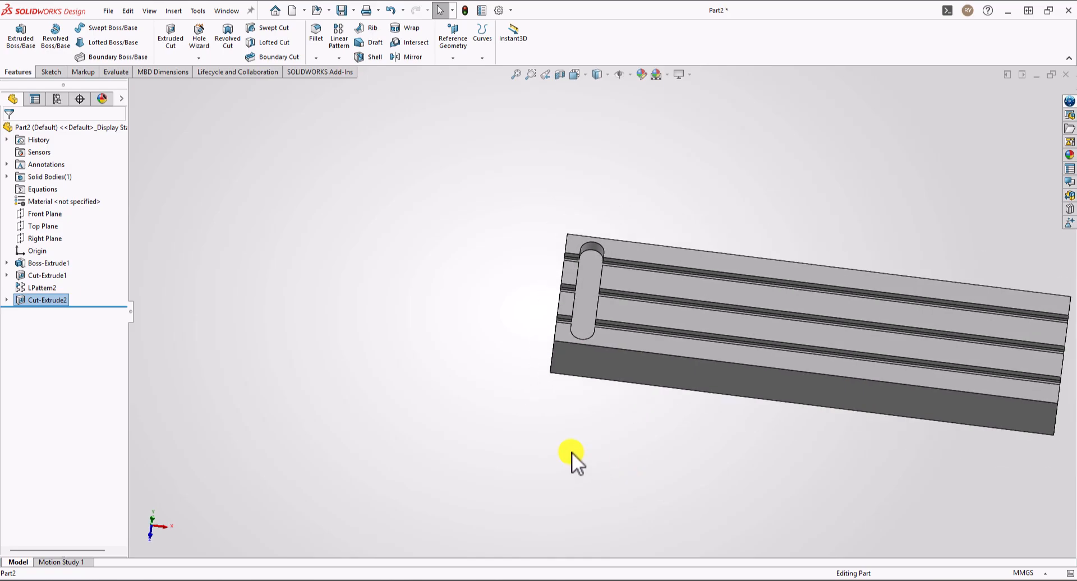
scroll(571, 452, up, 4)
scroll(754, 351, down, 4)
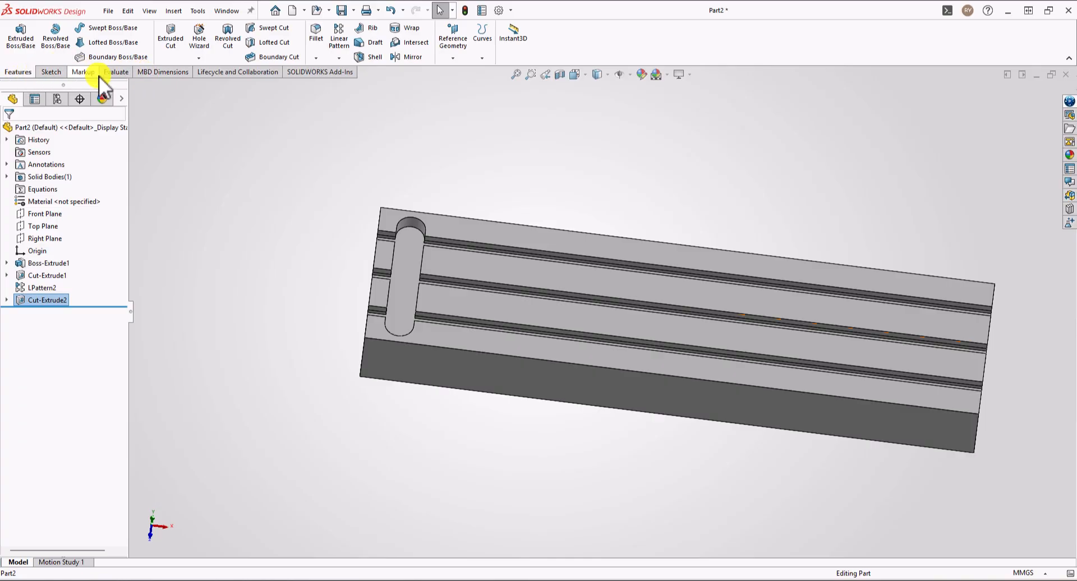
click(408, 56)
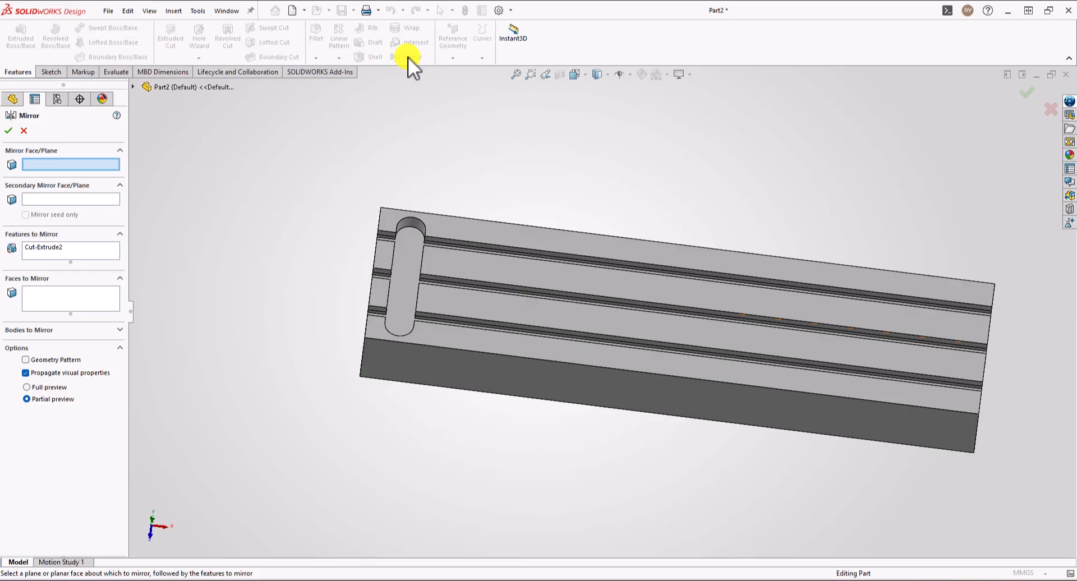
click(133, 86)
click(187, 176)
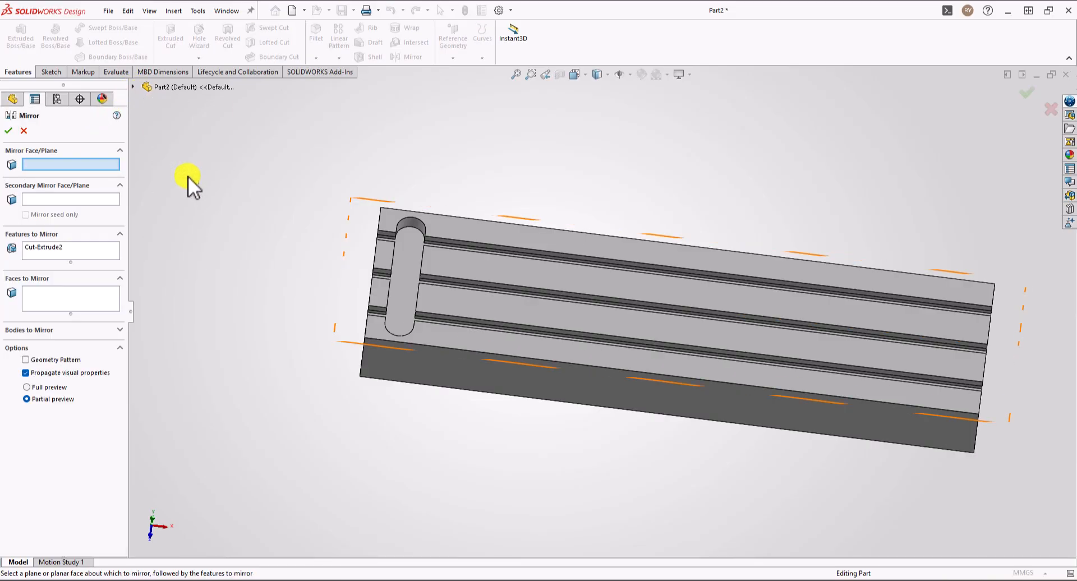
click(184, 198)
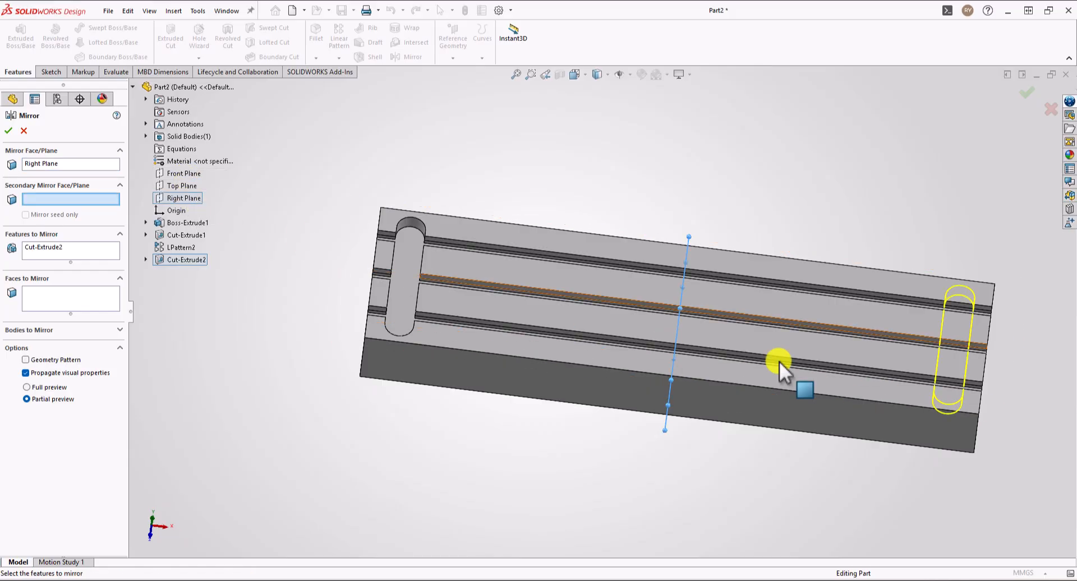
click(9, 132)
Examine the finished table from several angles, and check the reference volume in the practice problem PDF in Adobe Acrobat.
middle_drag(599, 149, 556, 129)
middle_drag(527, 124, 634, 132)
middle_drag(656, 259, 548, 308)
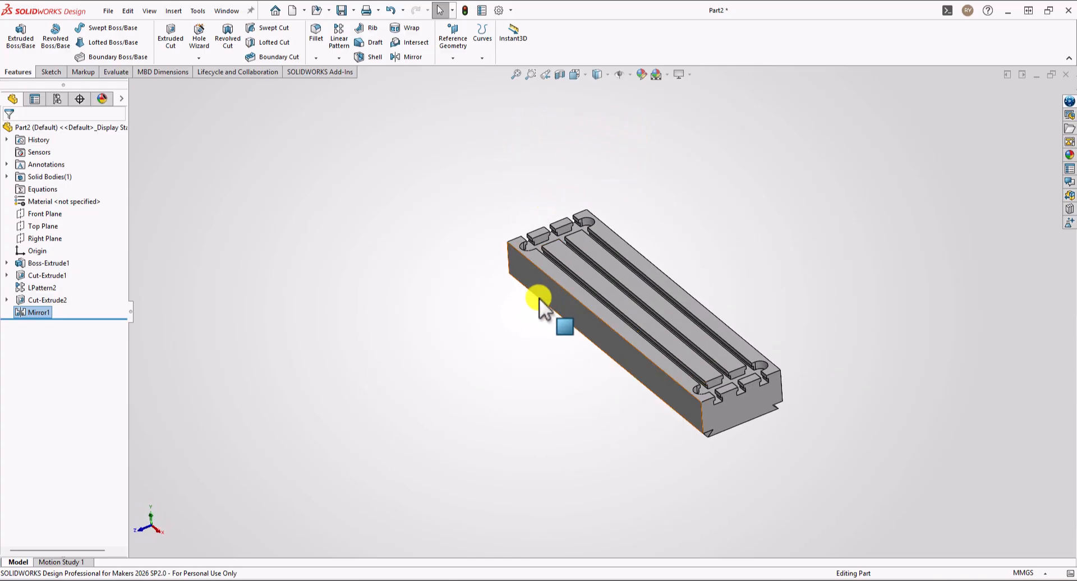
scroll(661, 350, down, 5)
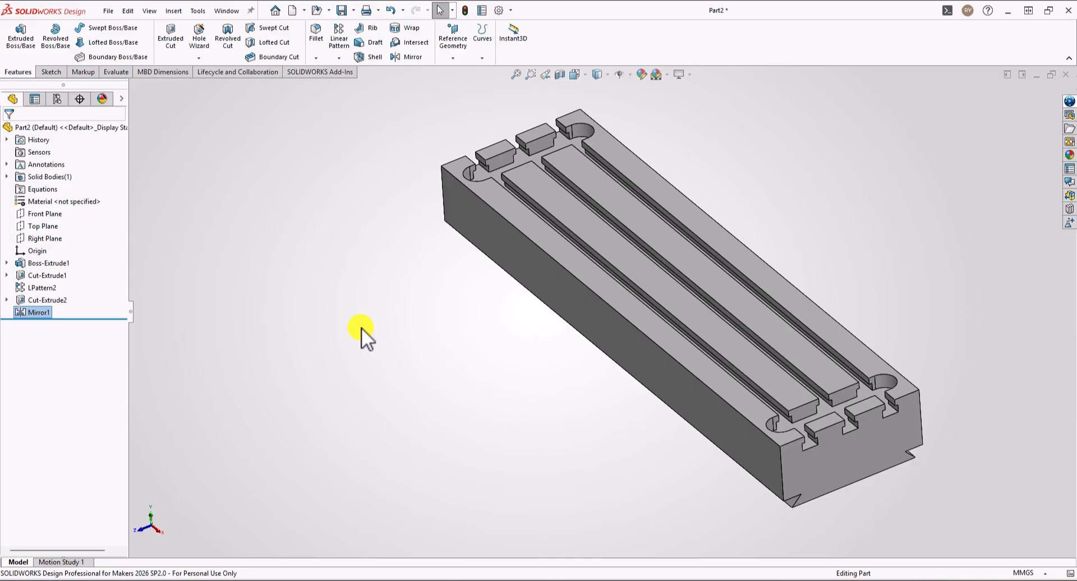
key(alt+Tab)
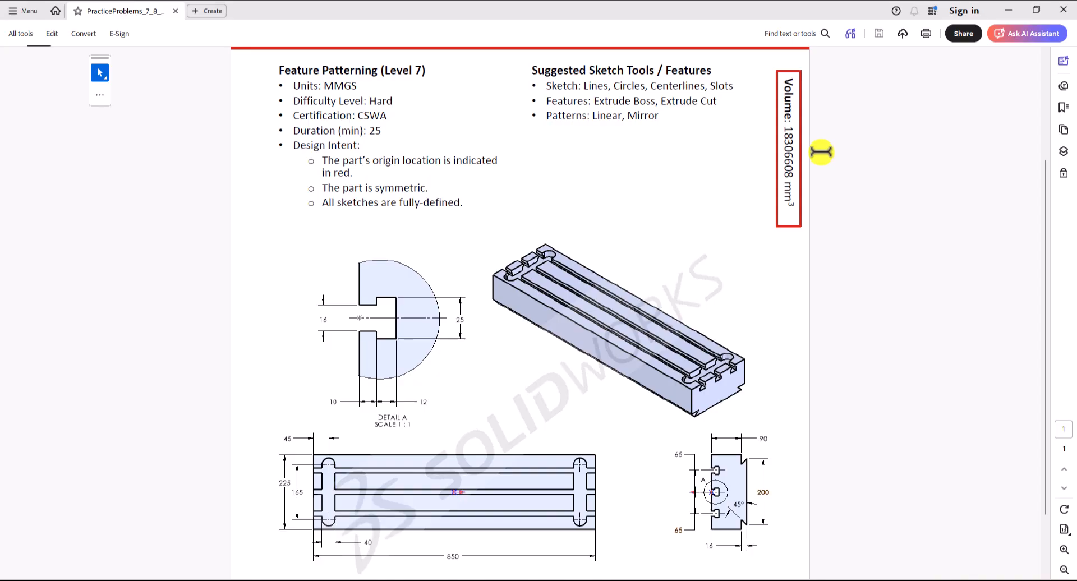
key(alt+Tab)
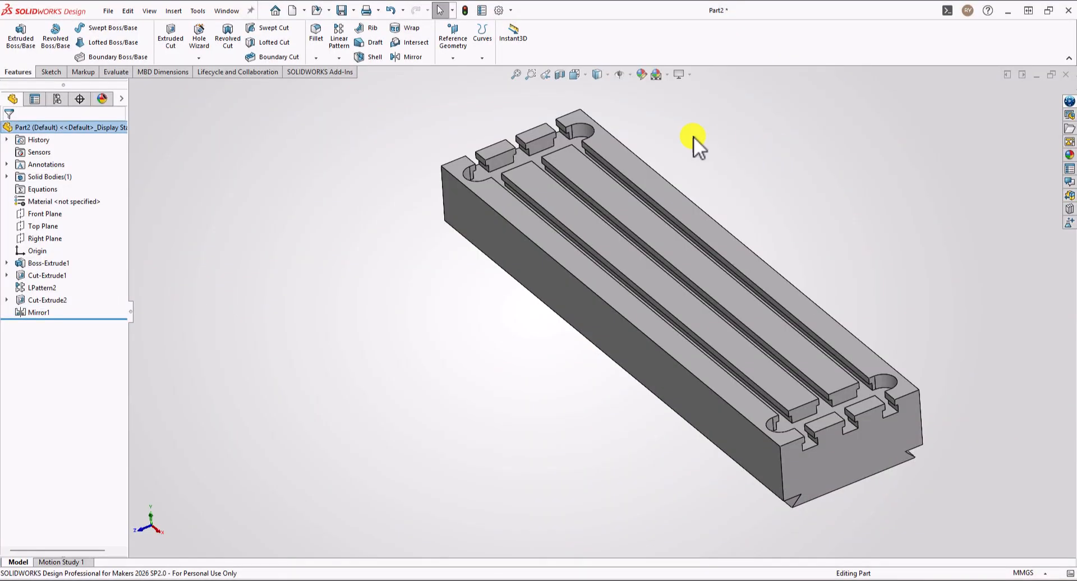
Evaluate the part's mass properties to read its volume, and close the report.
click(118, 70)
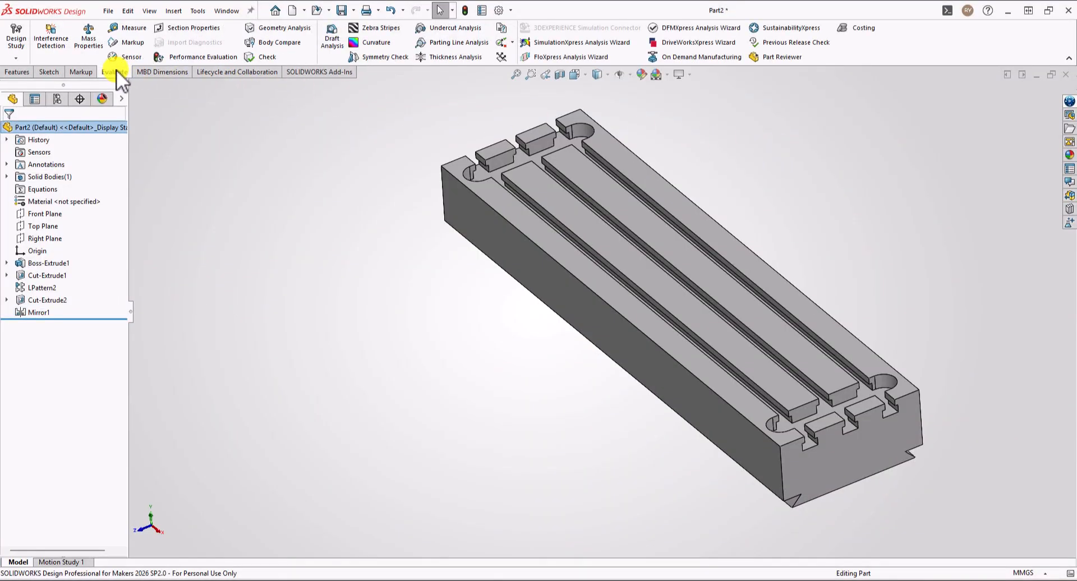
click(89, 40)
drag(1028, 144, 437, 64)
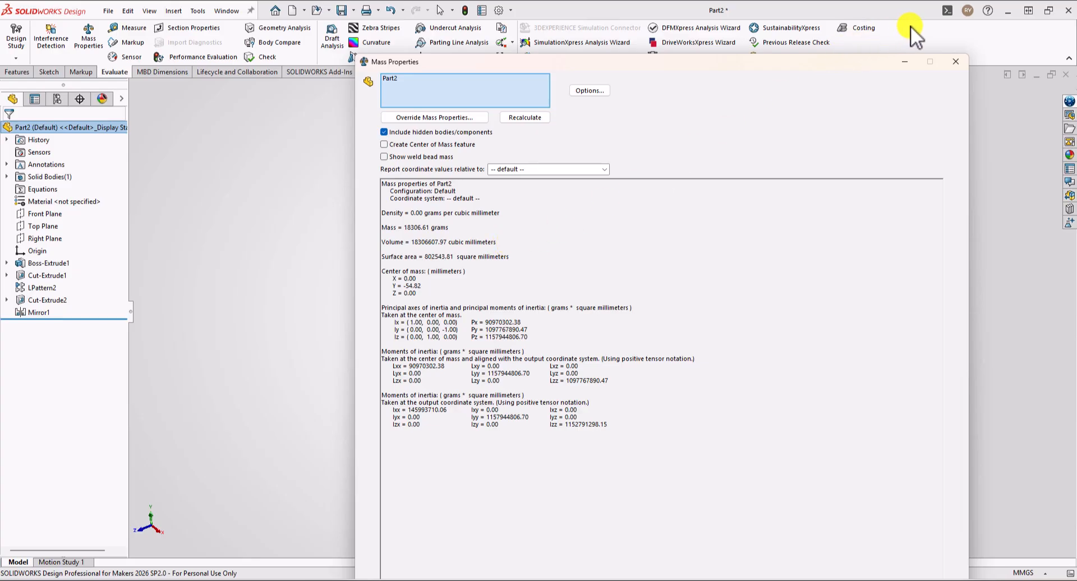
click(962, 61)
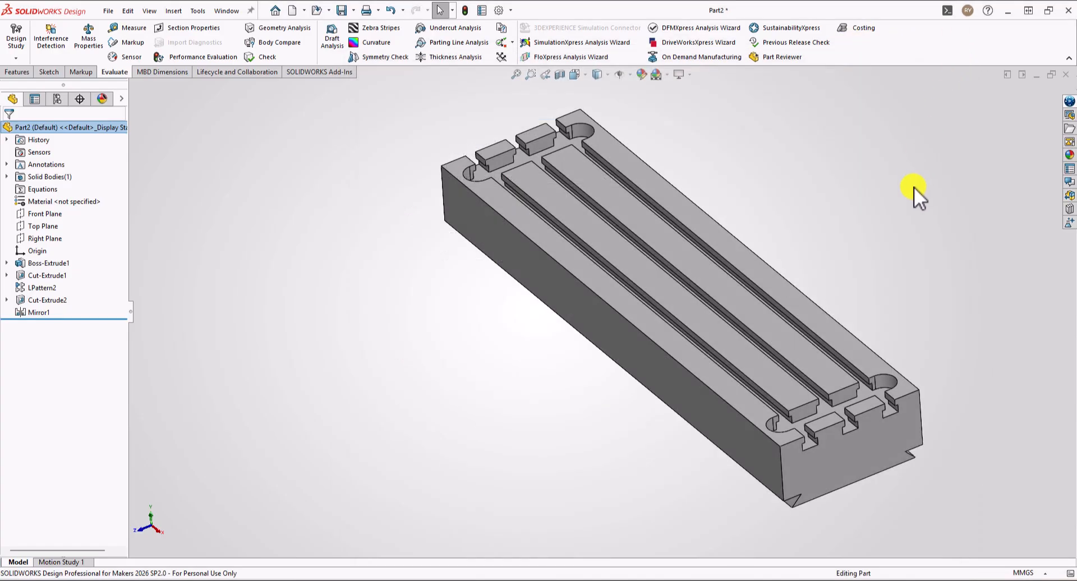